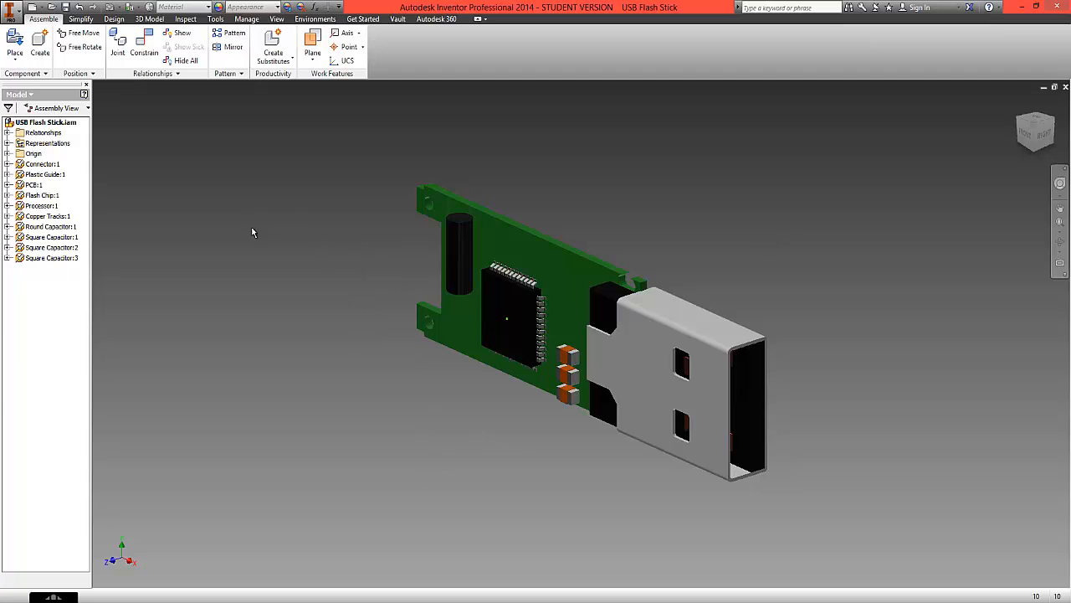
- Create an in-place part named Middle from the metric Standard (mm).ipt template on the assembly's XY plane
left_click(39, 50)
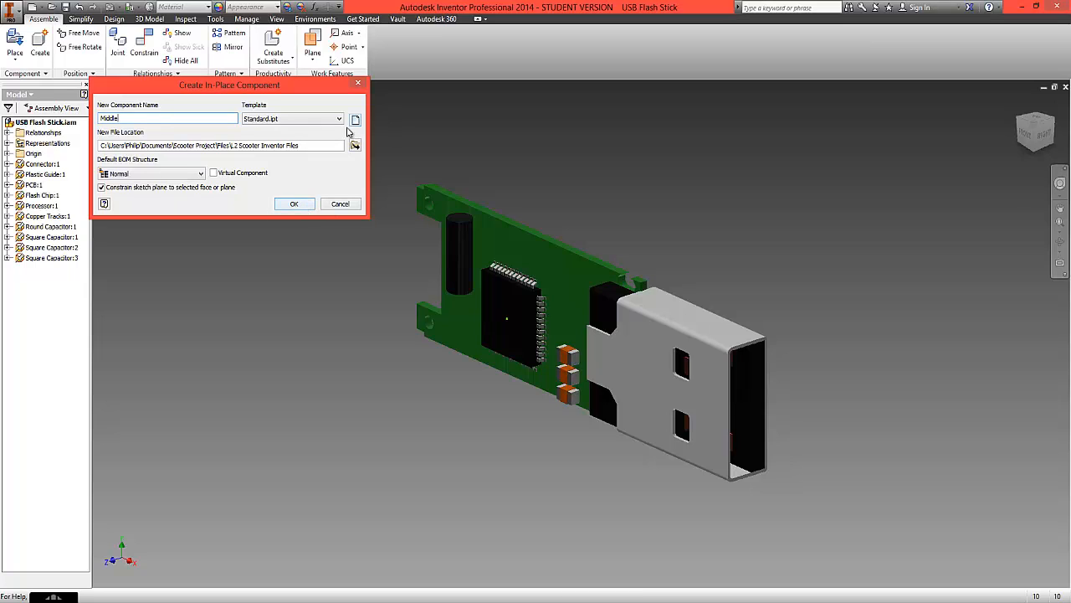
left_click(355, 122)
left_click(113, 31)
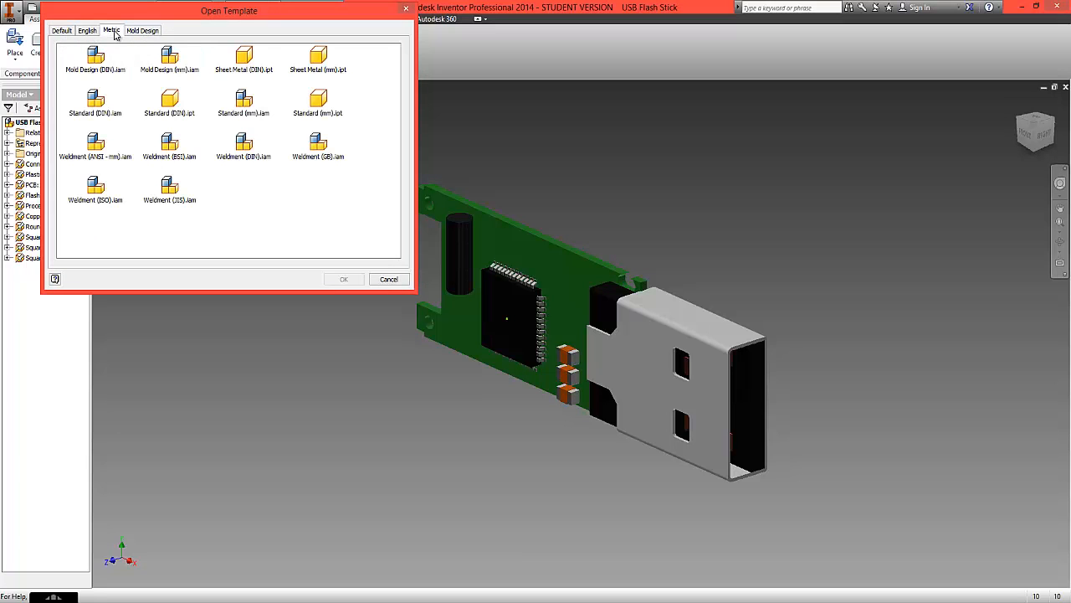
left_click(320, 103)
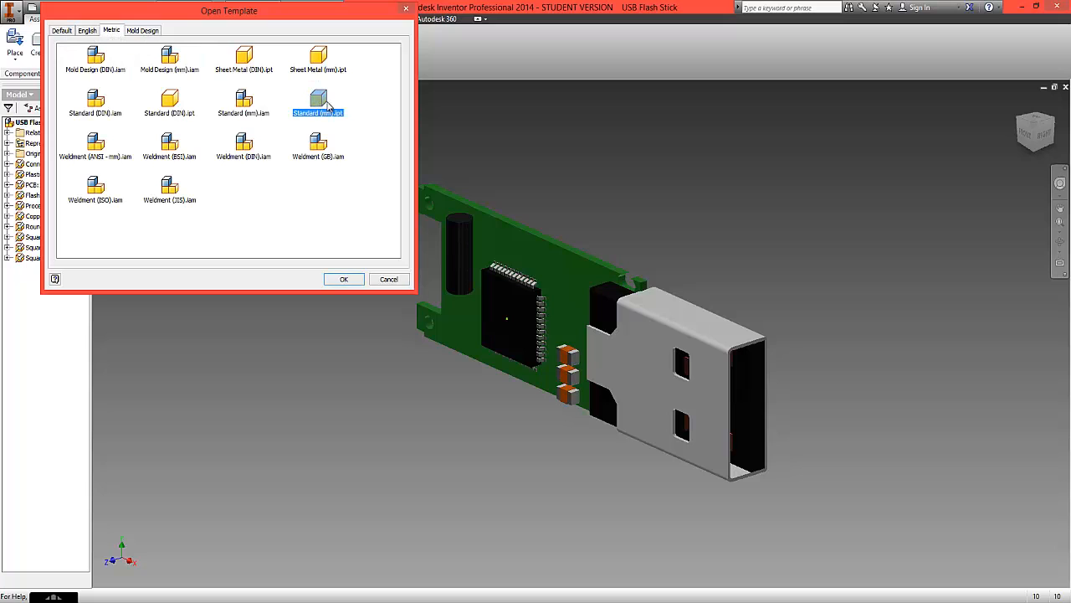
left_click(346, 280)
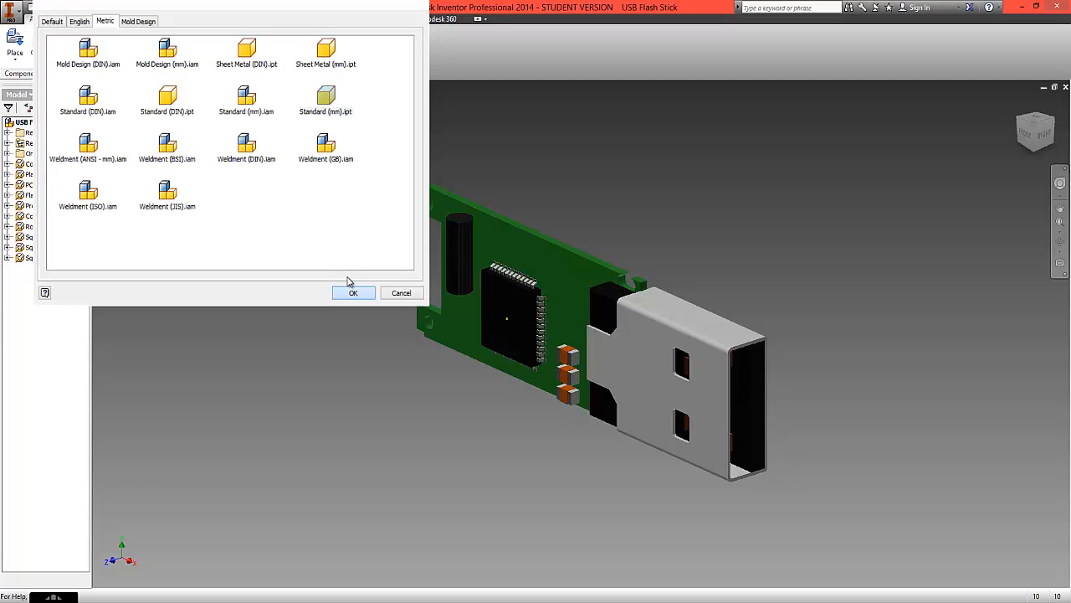
left_click(295, 205)
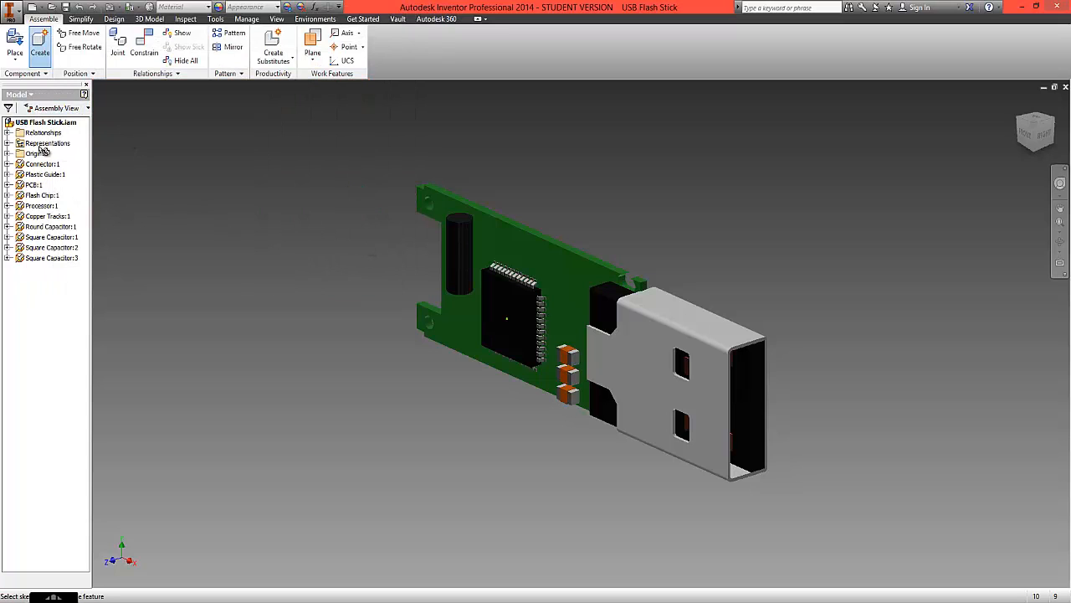
left_click(9, 154)
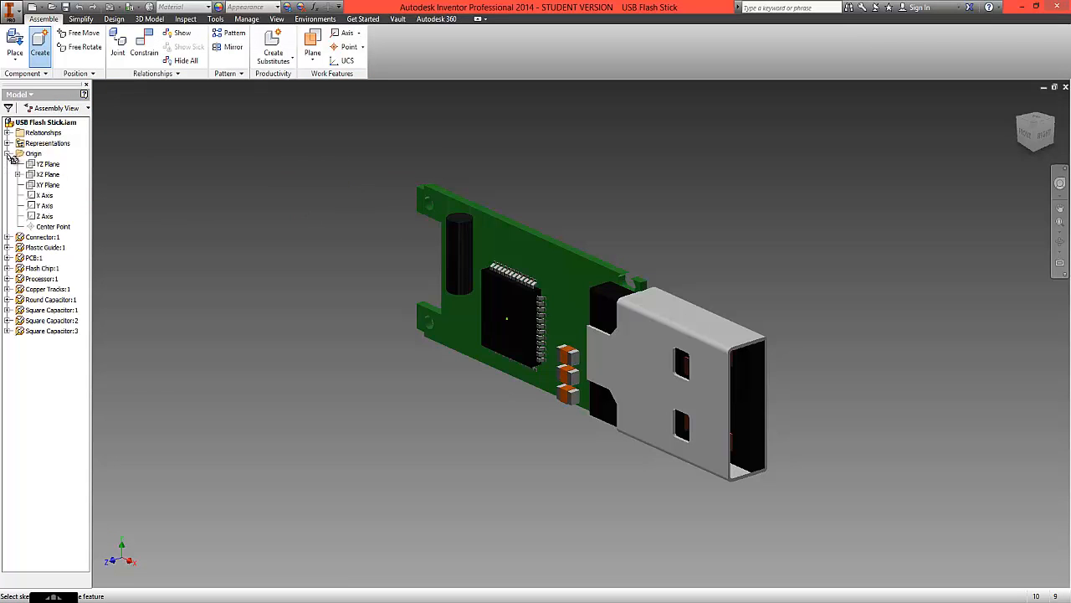
left_click(49, 186)
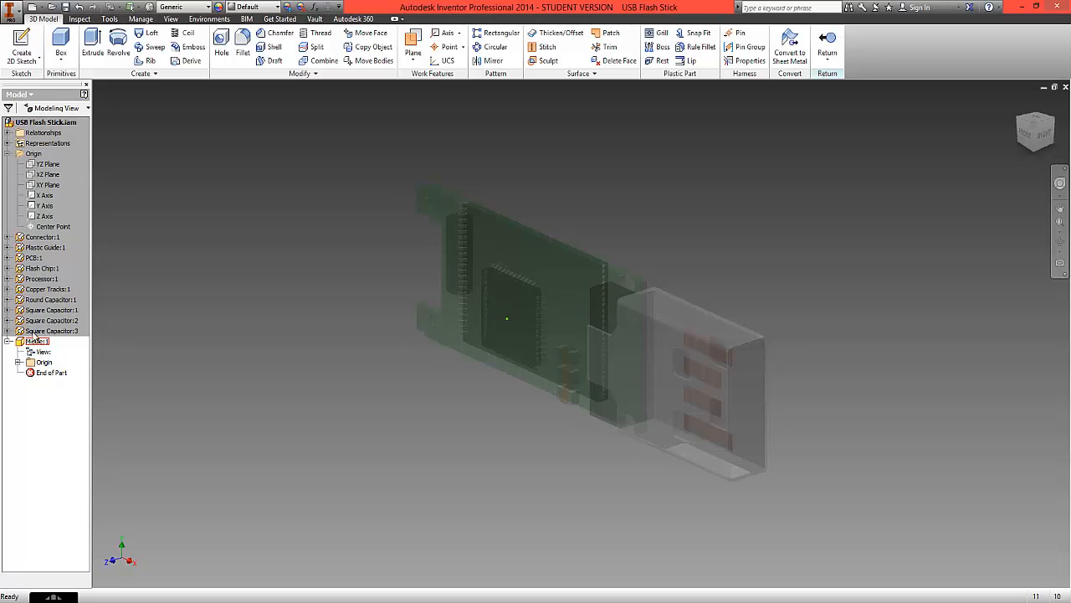
- Start a sketch on the part's XY plane and draw an L-shaped notch, about 0.8 by 1.55 mm, at the PCB's upper connector end
left_click(25, 55)
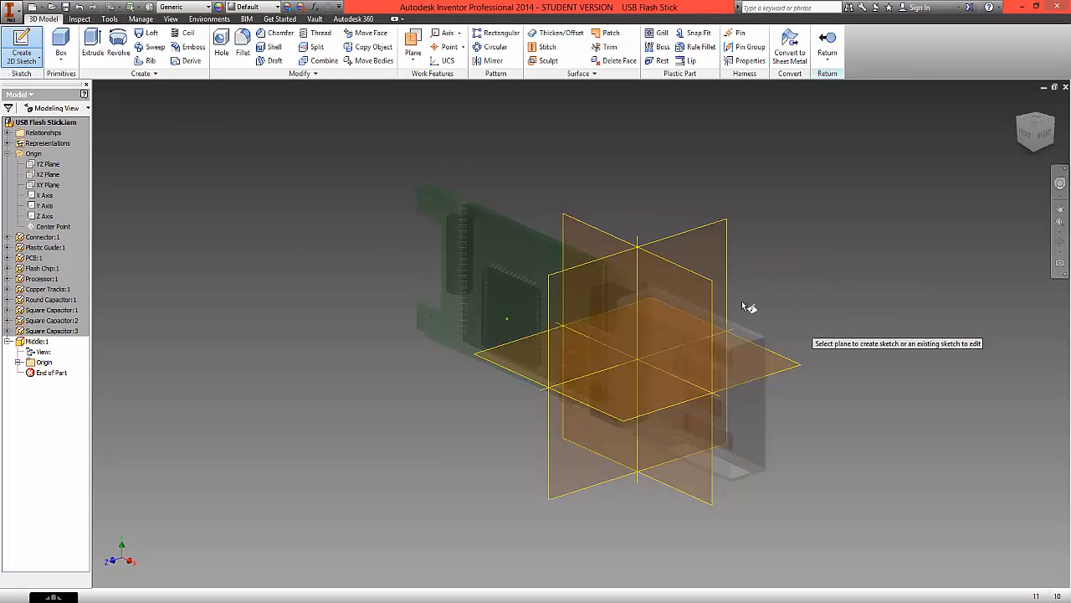
left_click(575, 227)
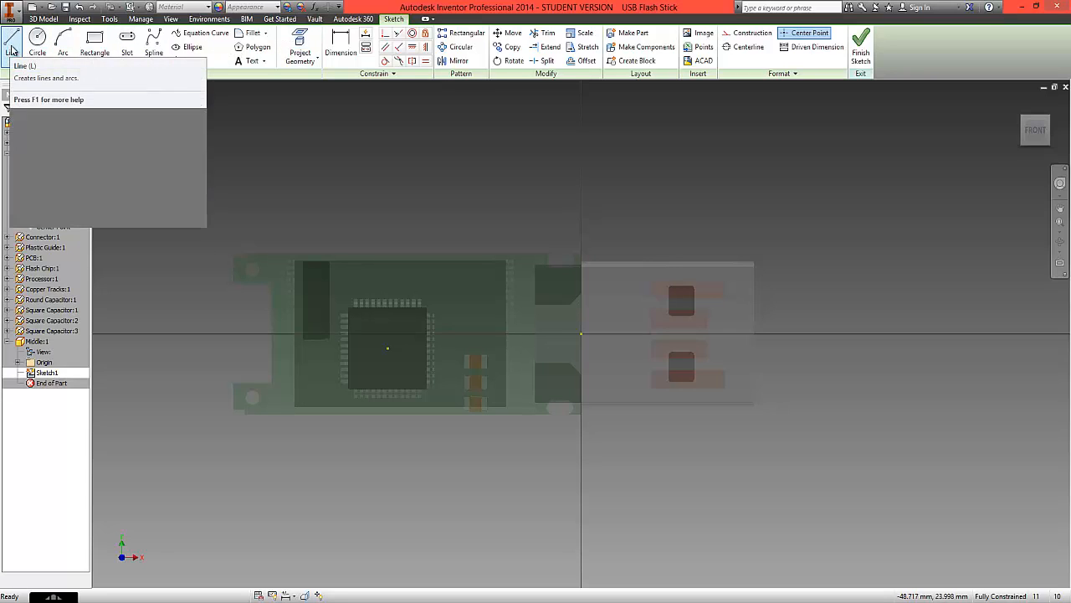
left_click(12, 46)
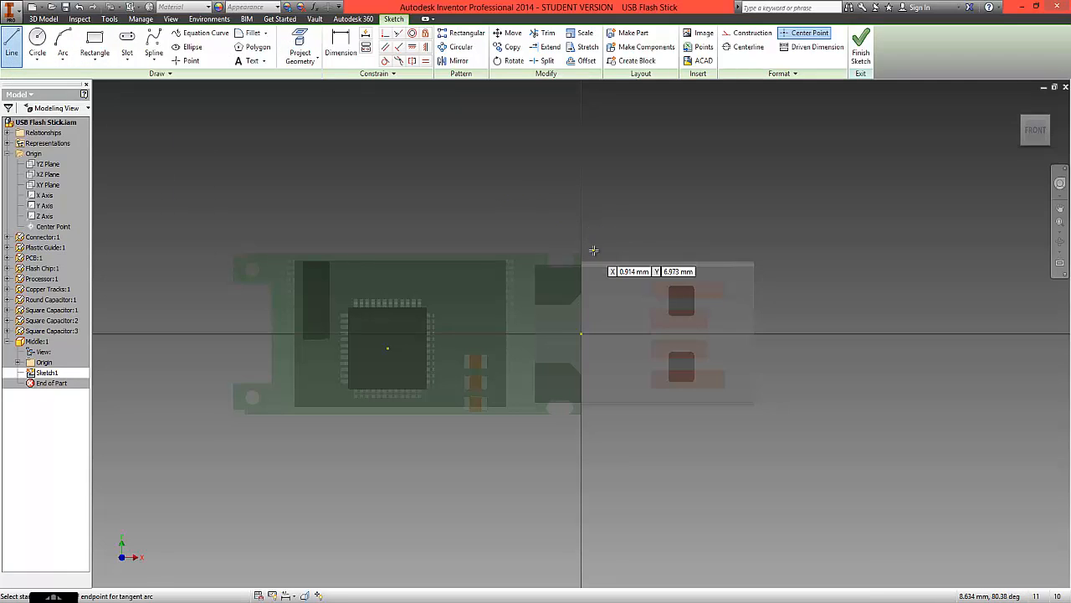
scroll(591, 256, "down", 5)
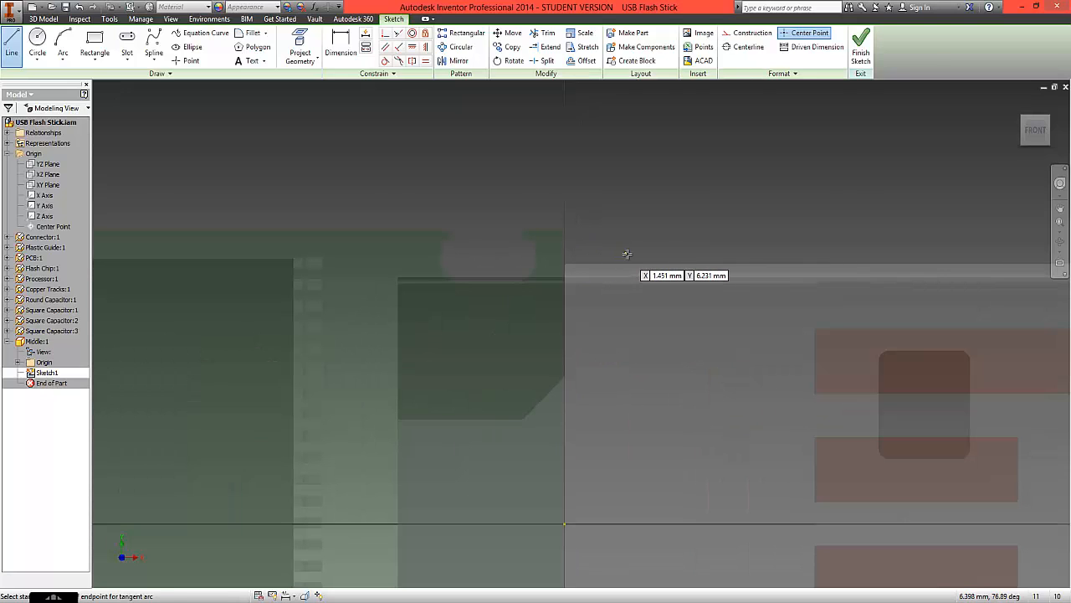
left_click(568, 222)
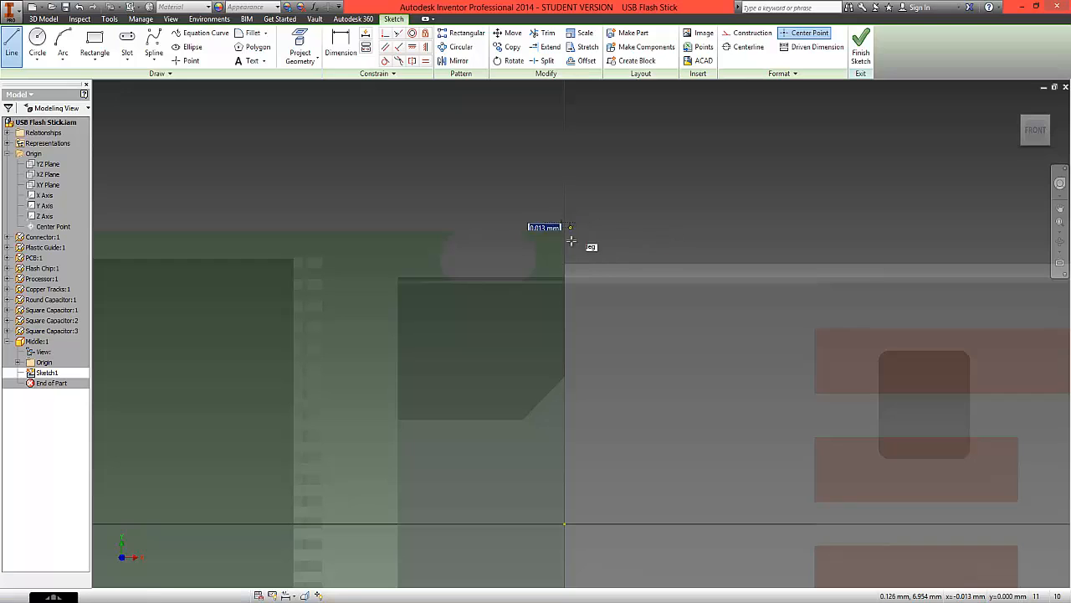
left_click(571, 257)
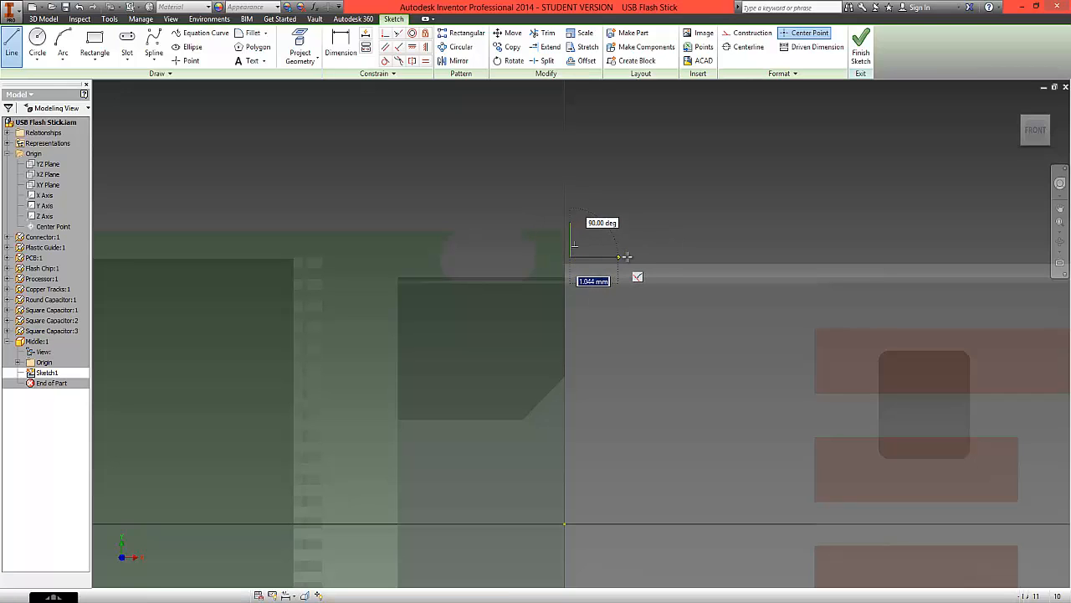
left_click(635, 257)
- Continue the line chain with a 3.48 mm vertical edge and a freehand angular outline around the PCB, pointed beyond its far end
scroll(634, 258, "down", 6)
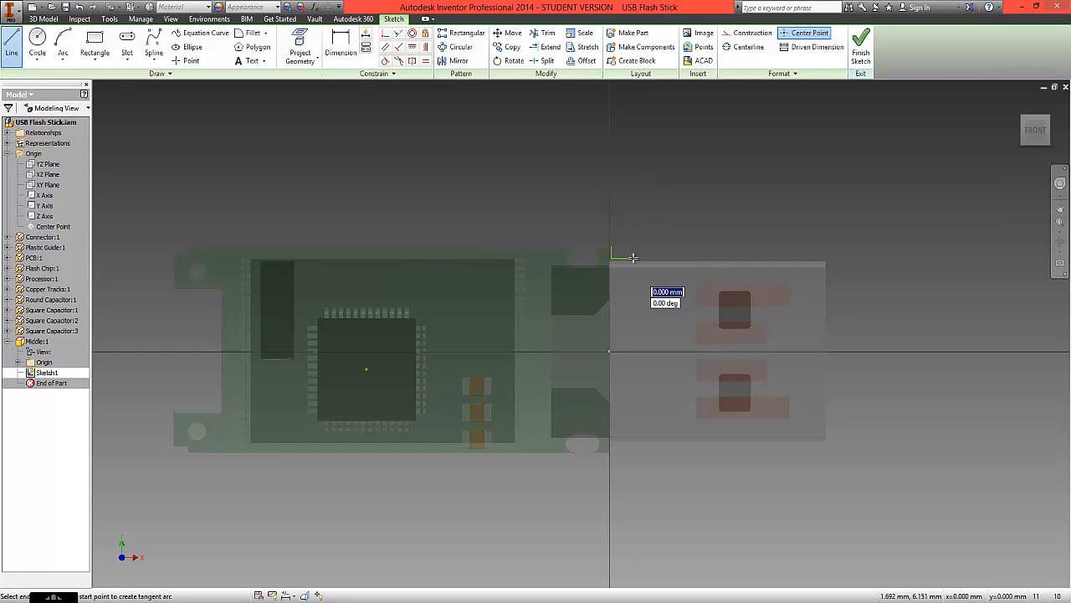
scroll(634, 258, "up", 3)
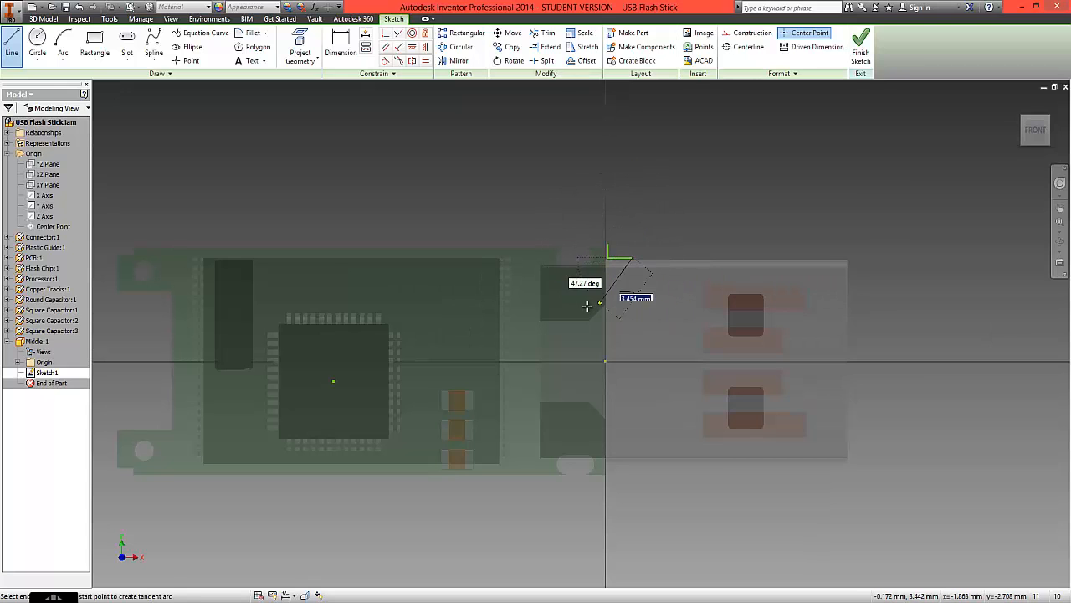
scroll(622, 191, "up", 3)
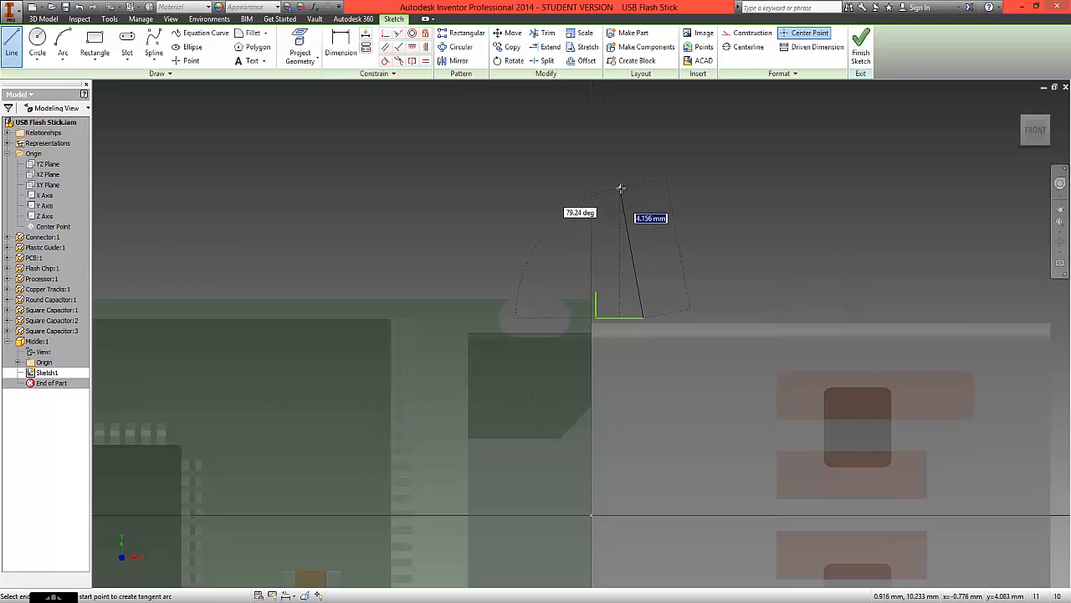
scroll(623, 190, "down", 2)
scroll(623, 191, "down", 2)
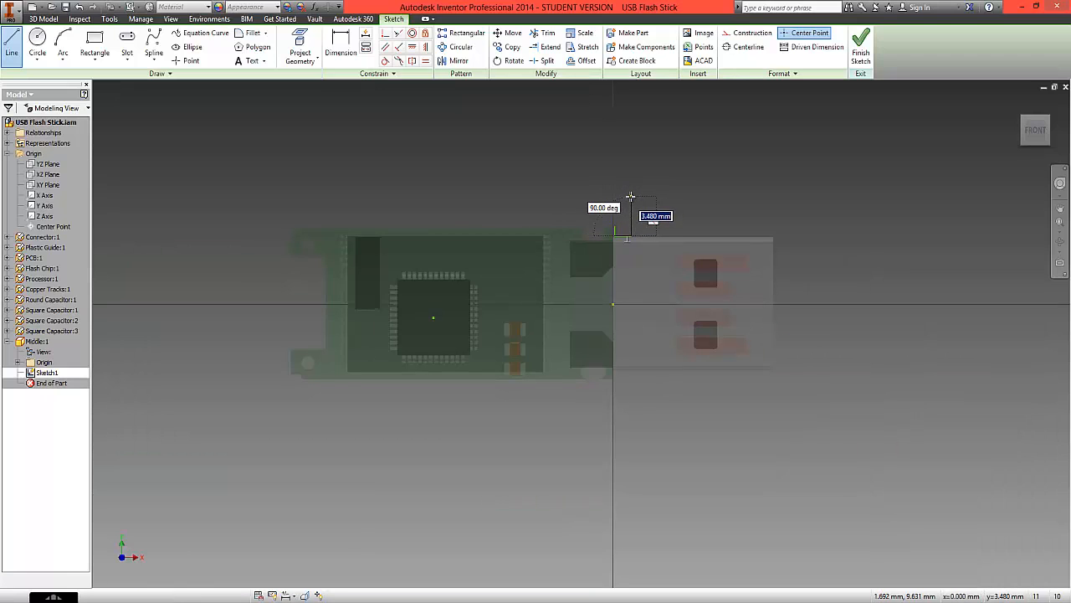
left_click(564, 164)
left_click(467, 186)
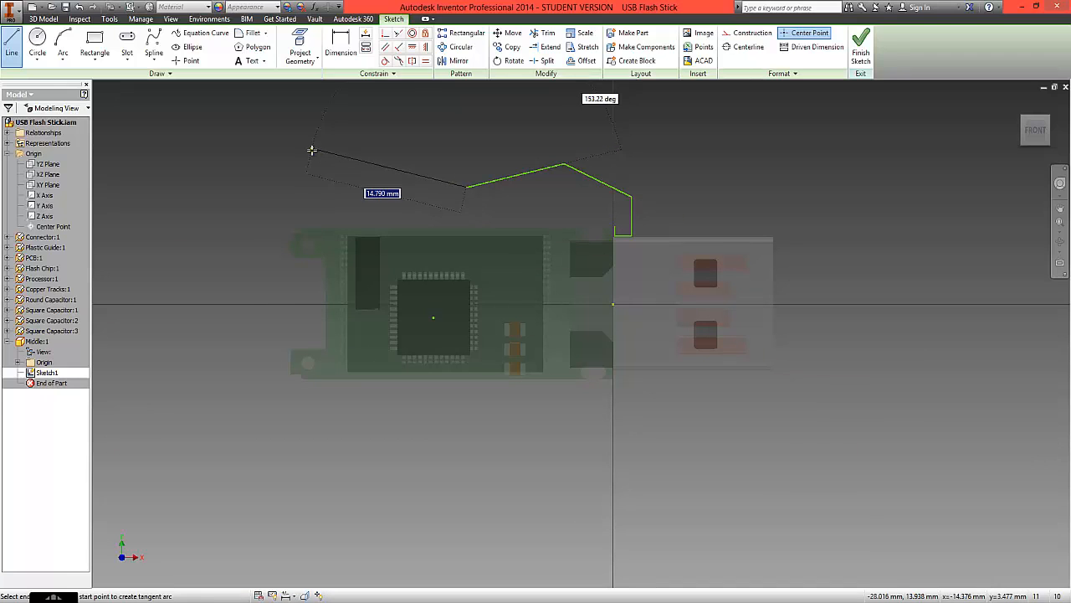
left_click(312, 151)
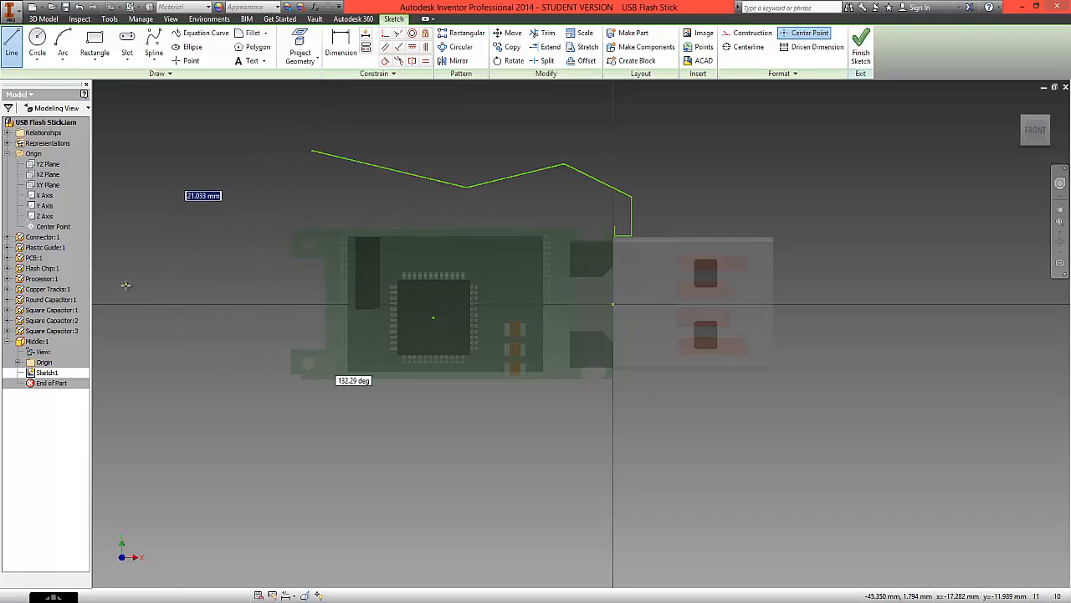
left_click(127, 285)
left_click(294, 422)
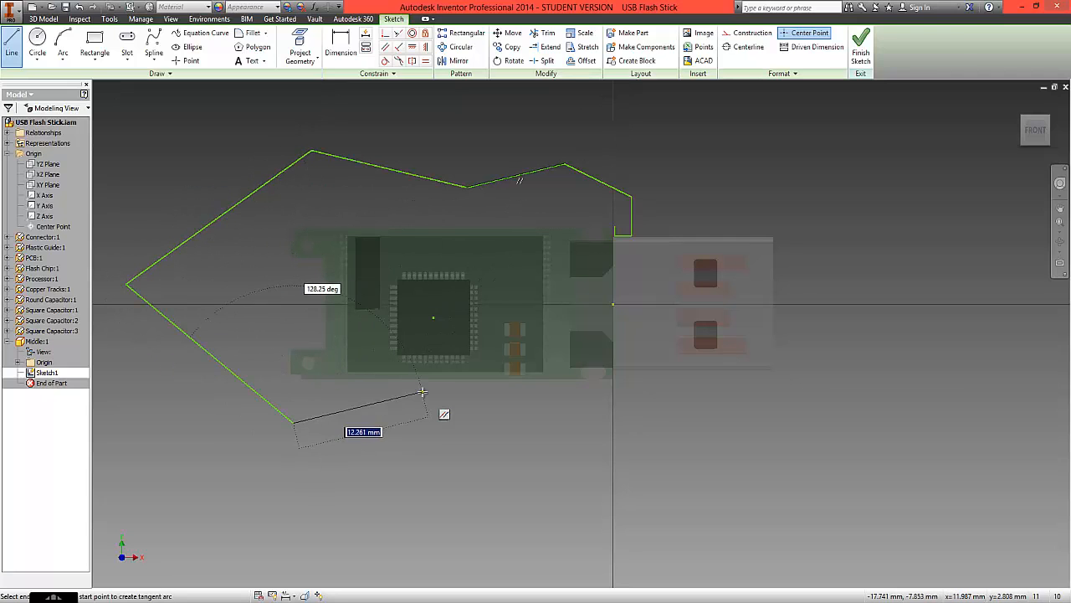
left_click(422, 391)
left_click(561, 453)
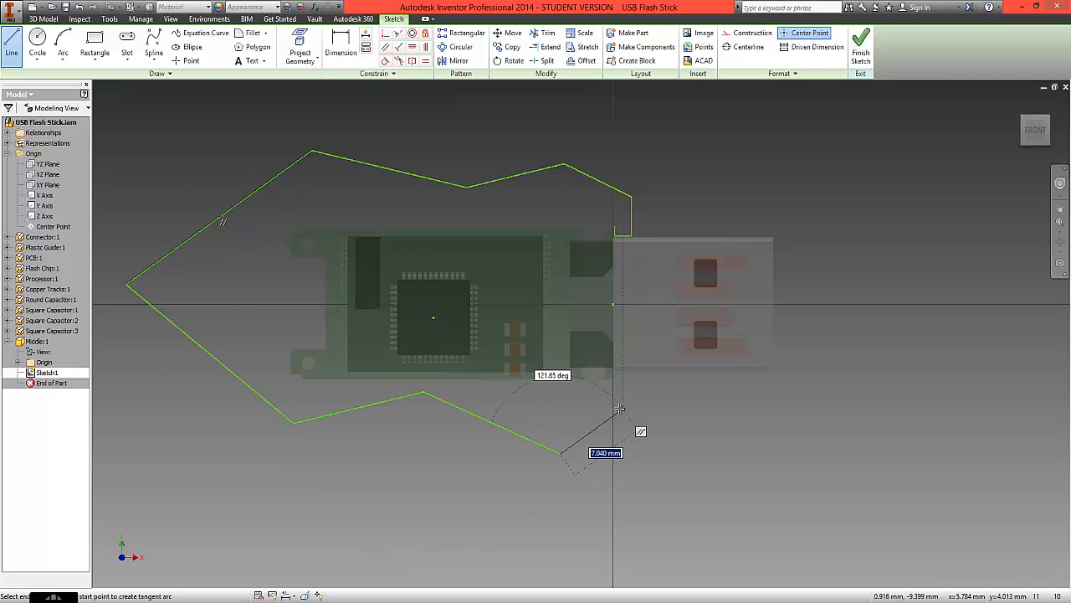
left_click(621, 409)
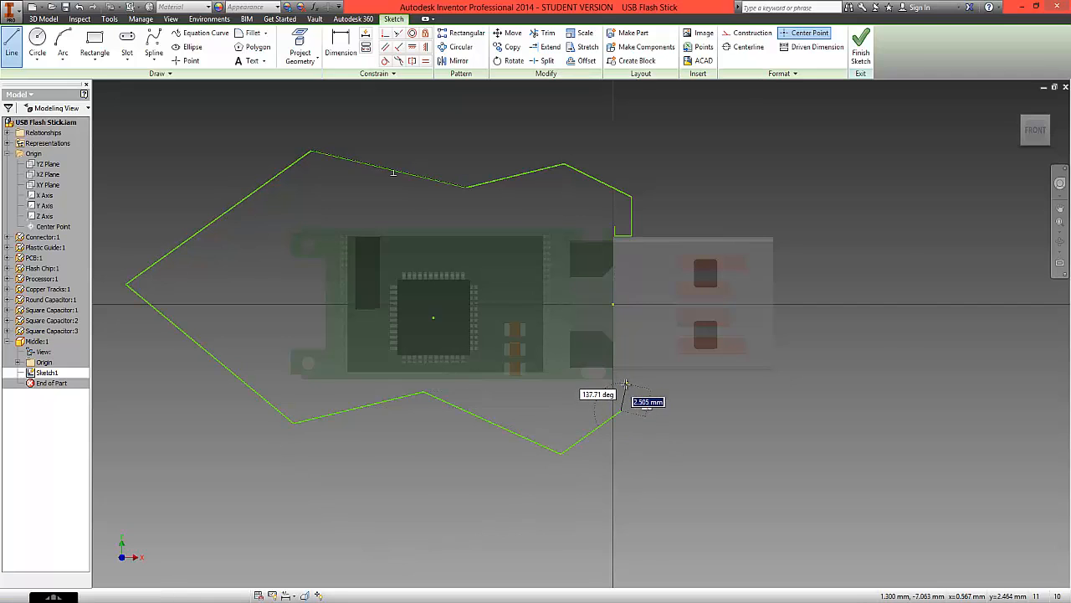
- Align the lower outline's end with the upper vertical edge and draw the matching notch, about 1.55 mm wide, below the connector
scroll(626, 385, "down", 3)
scroll(626, 385, "up", 1)
scroll(625, 372, "up", 2)
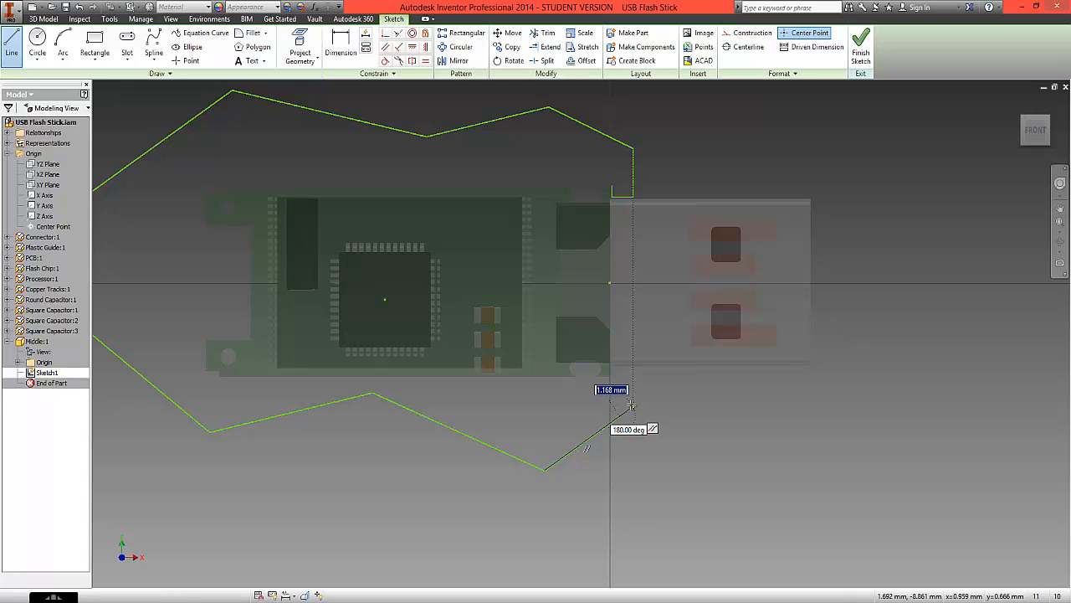
left_click_drag(632, 405, 636, 357)
scroll(630, 374, "up", 3)
left_click(636, 356)
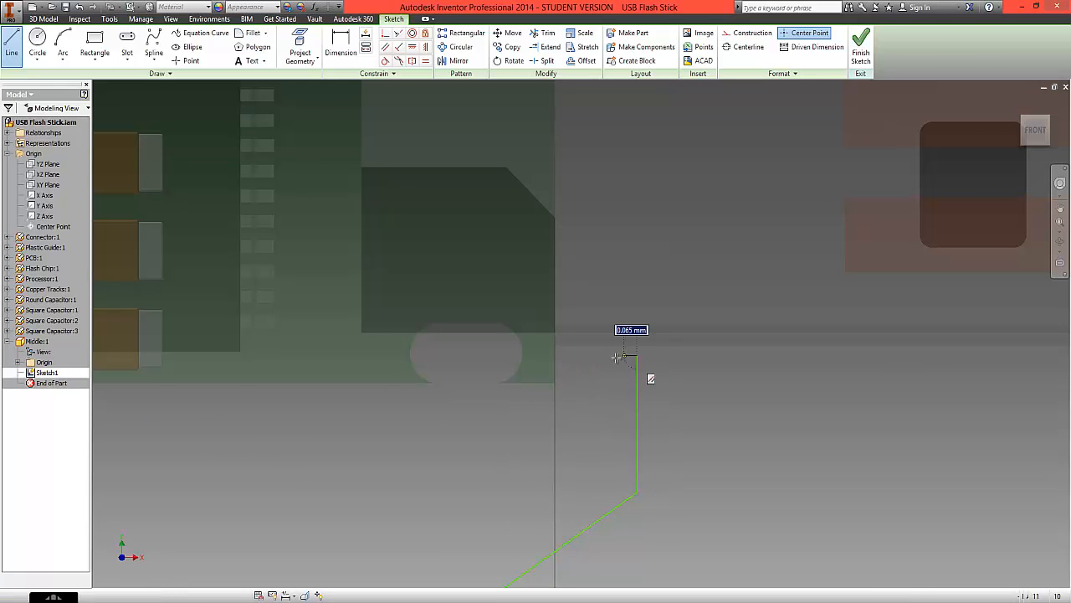
left_click(563, 354)
left_click(562, 377)
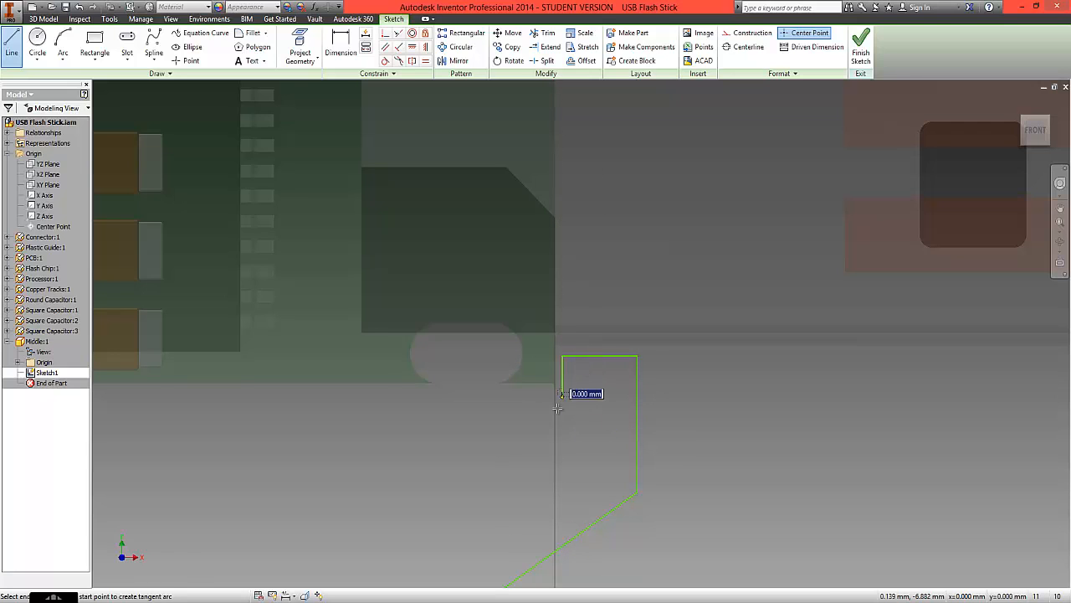
- Close the profile with three straight lines around the PCB, forming an inner cutout about 30.4 by 13.8 mm, ending at the upper notch
scroll(555, 410, "down", 4)
scroll(555, 410, "down", 2)
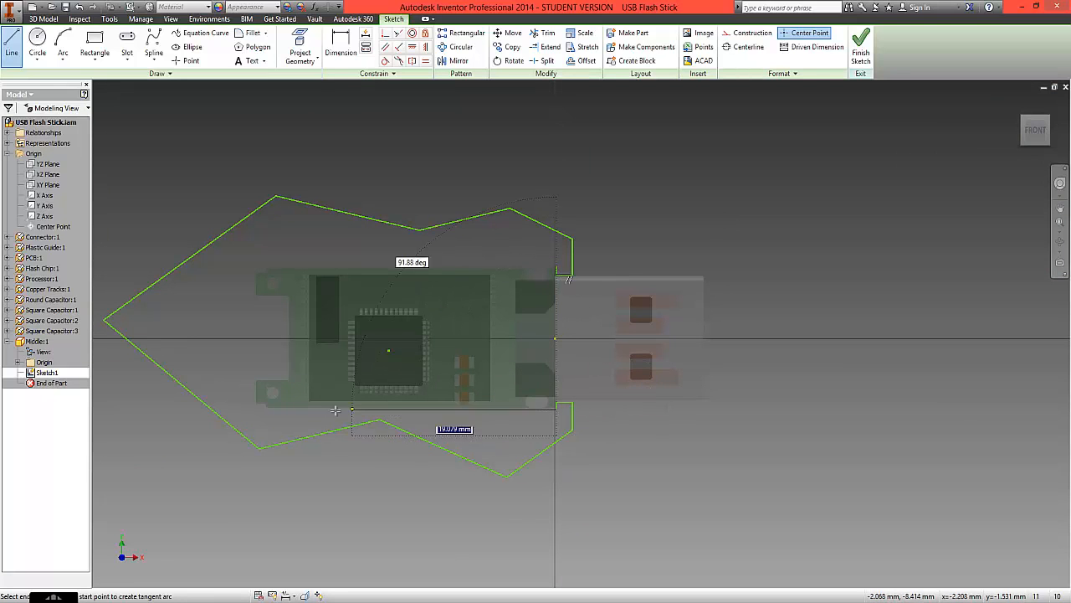
left_click(254, 409)
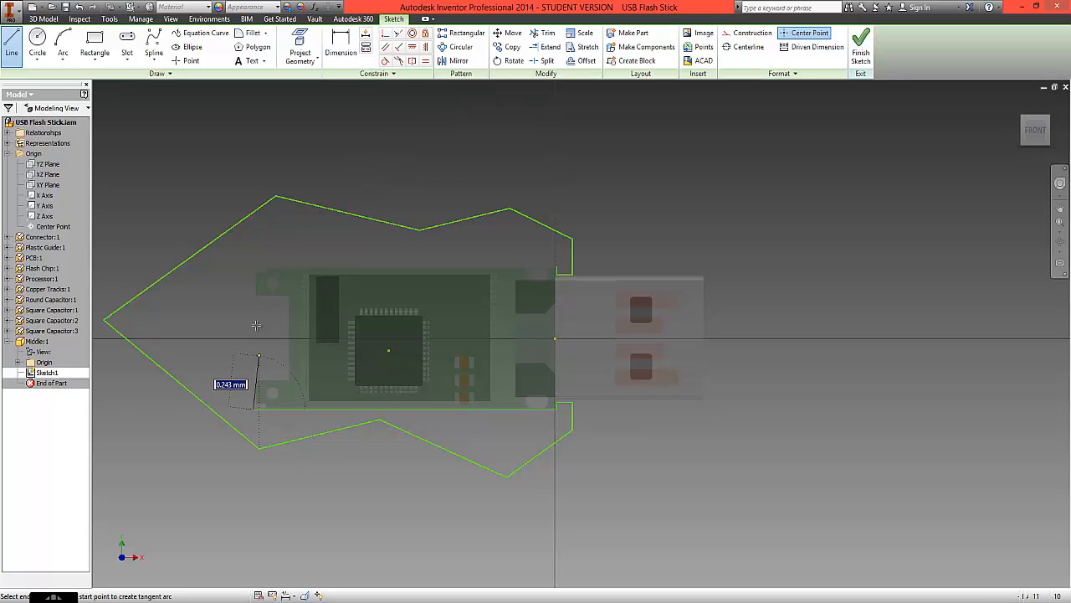
left_click(253, 267)
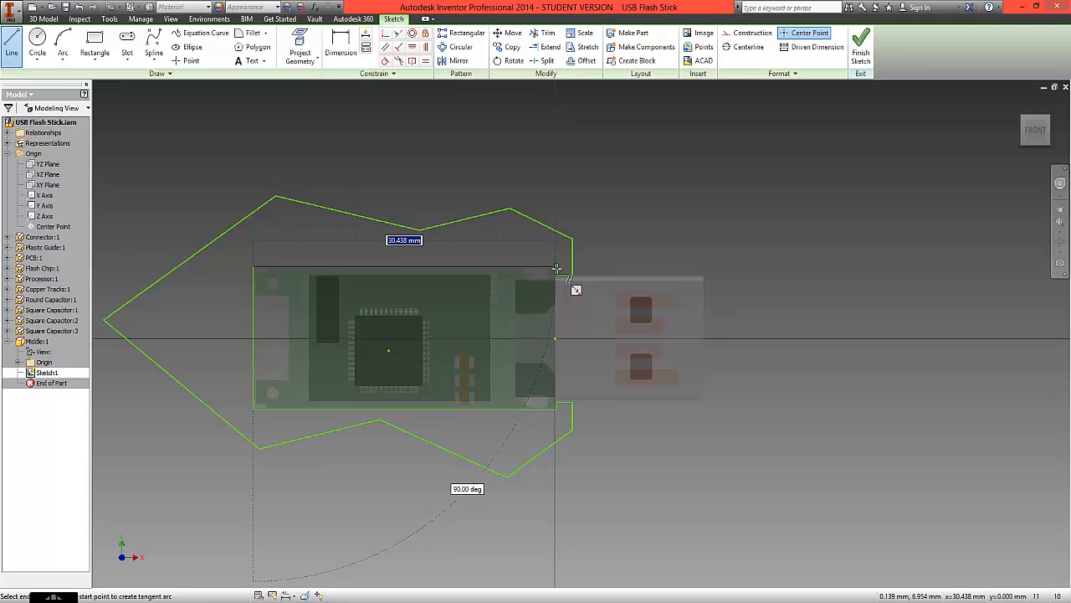
scroll(555, 268, "down", 5)
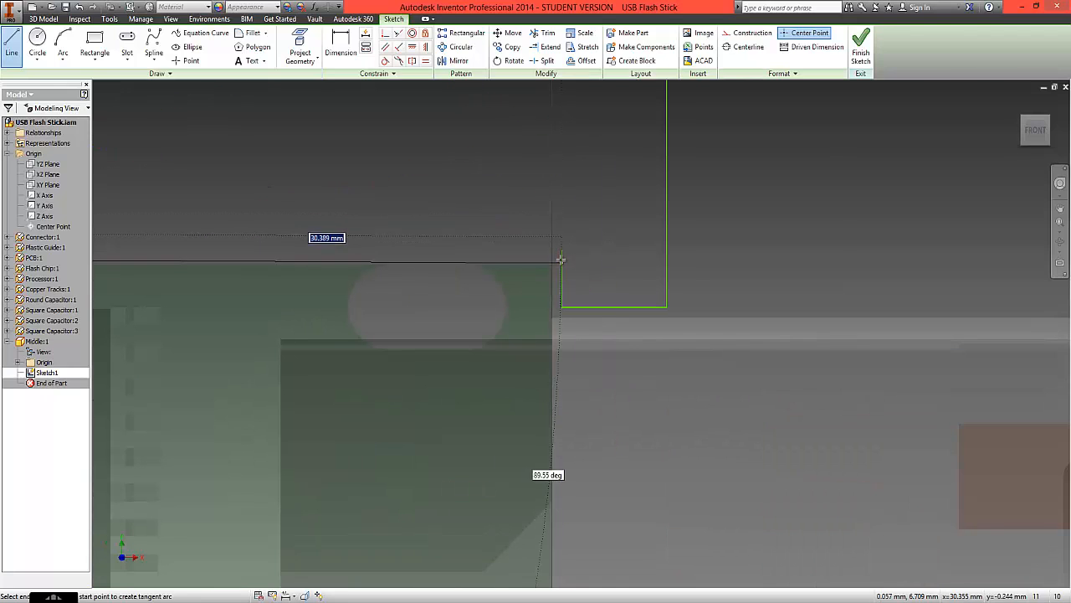
left_click(561, 249)
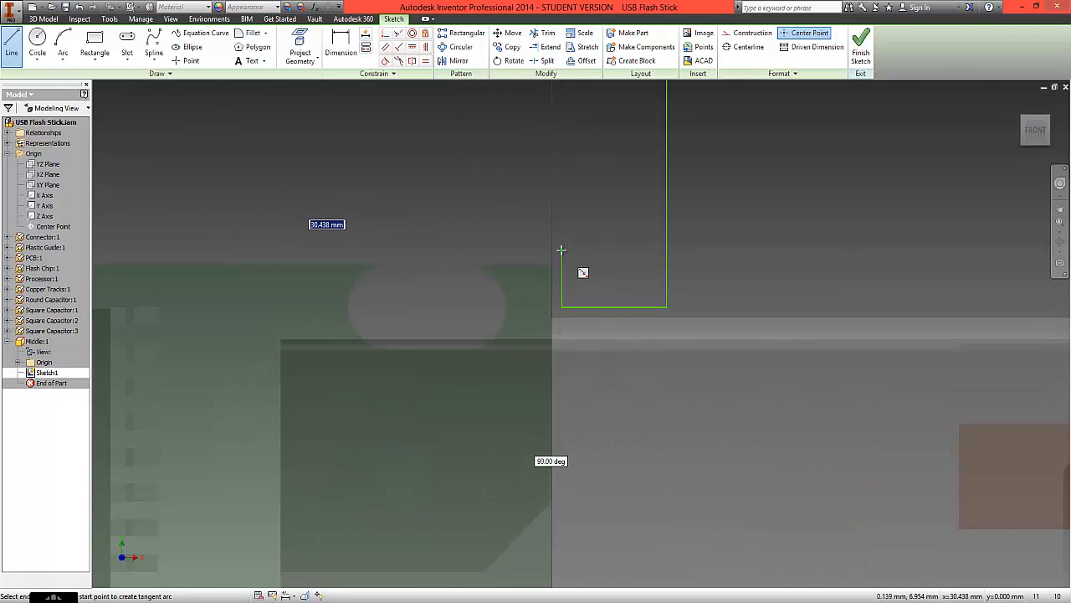
right_click(559, 194)
left_click(602, 192)
- Draw a small circle between the outline's pointed end and the PCB cutout, centred about 37.5 mm left of the origin, and finish the sketch
scroll(522, 232, "up", 5)
scroll(521, 232, "up", 3)
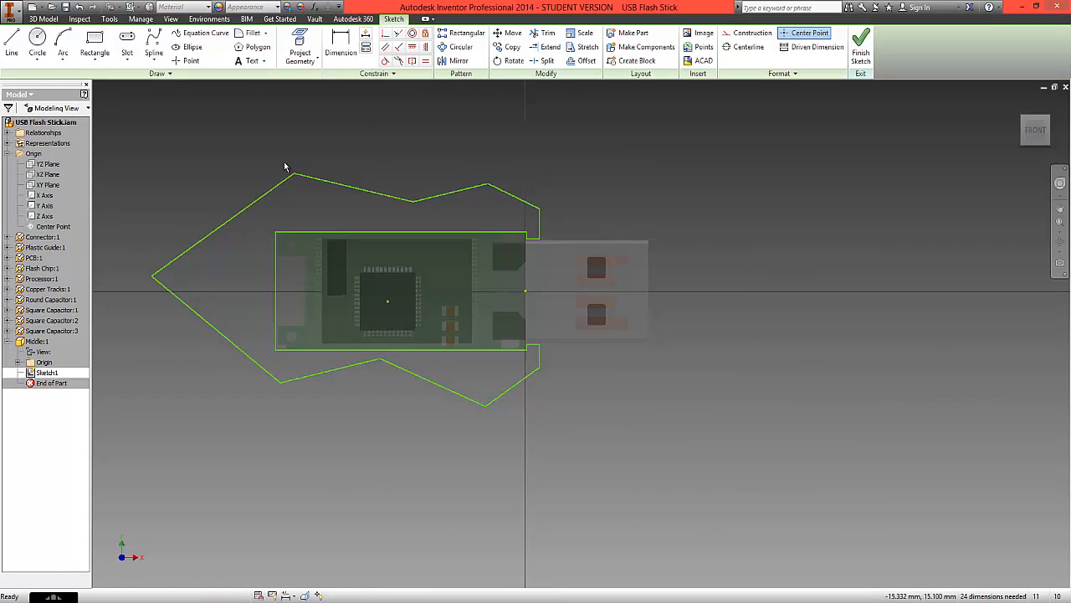
left_click(36, 40)
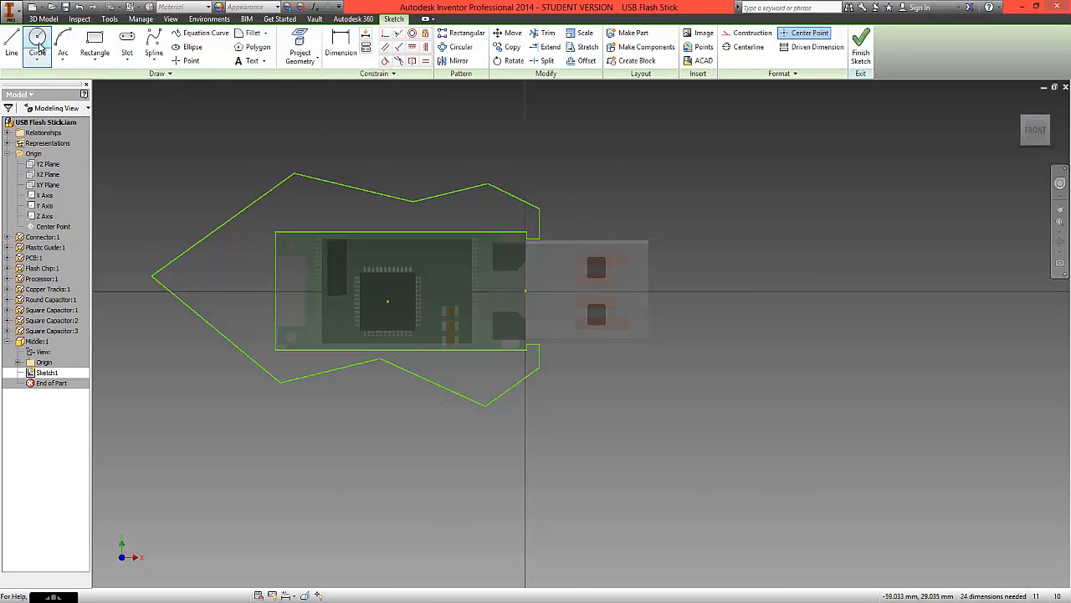
left_click(216, 284)
left_click(207, 274)
right_click(218, 181)
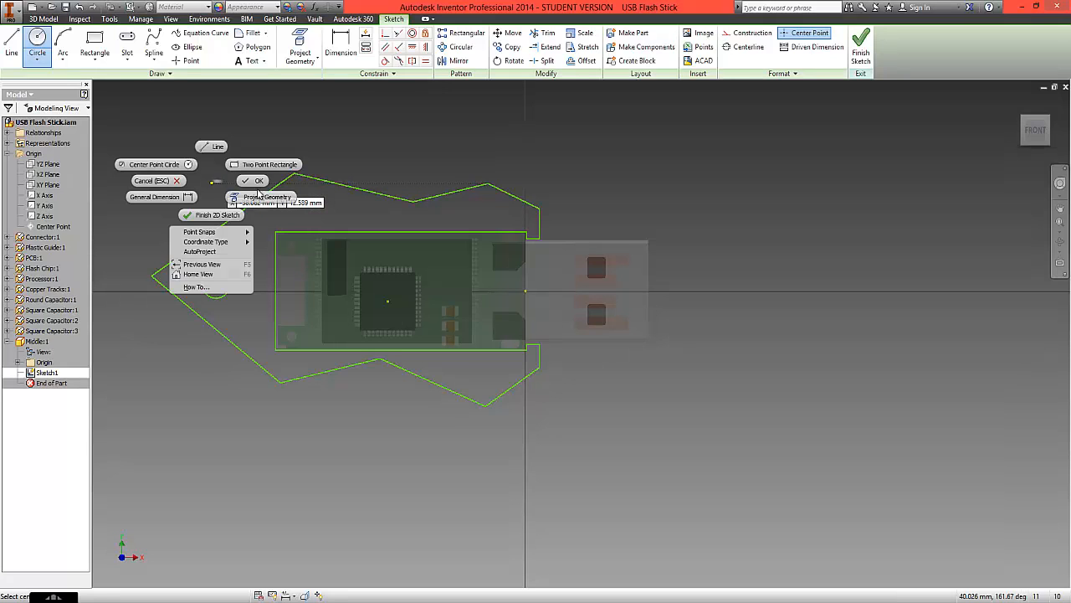
left_click(251, 225)
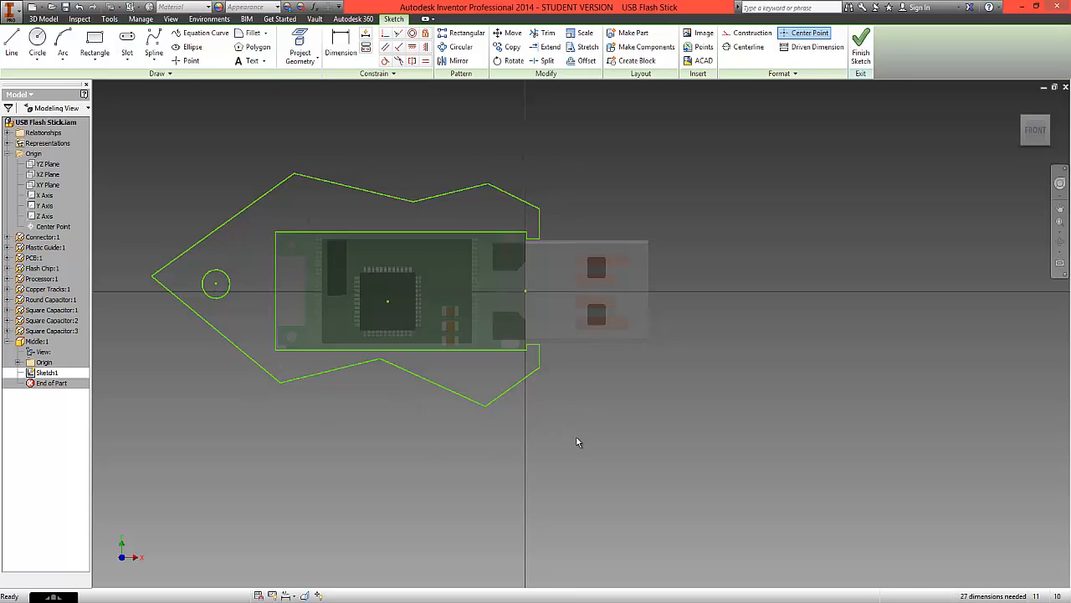
left_click(862, 51)
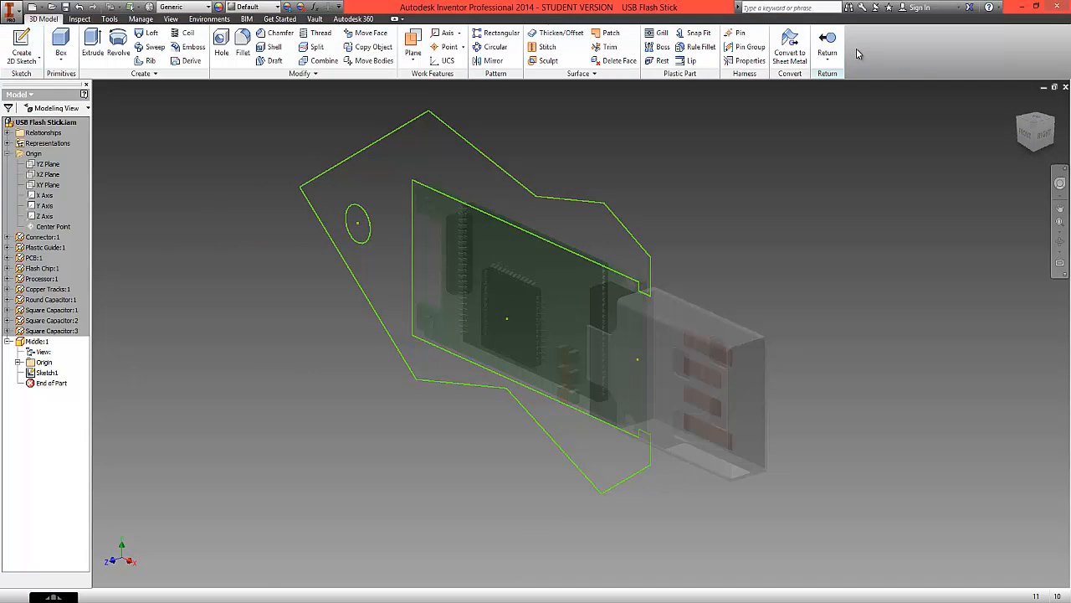
- Extrude the middle casing profile asymmetrically, 2.5 mm towards the front of the PCB and 2.25 mm towards its back
left_click(92, 43)
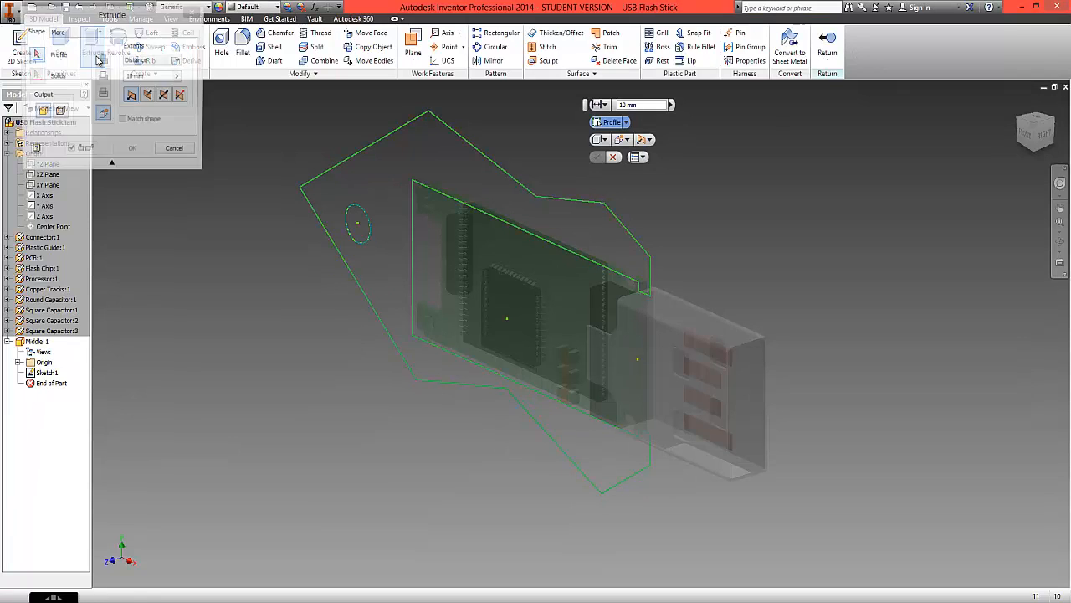
left_click(482, 181)
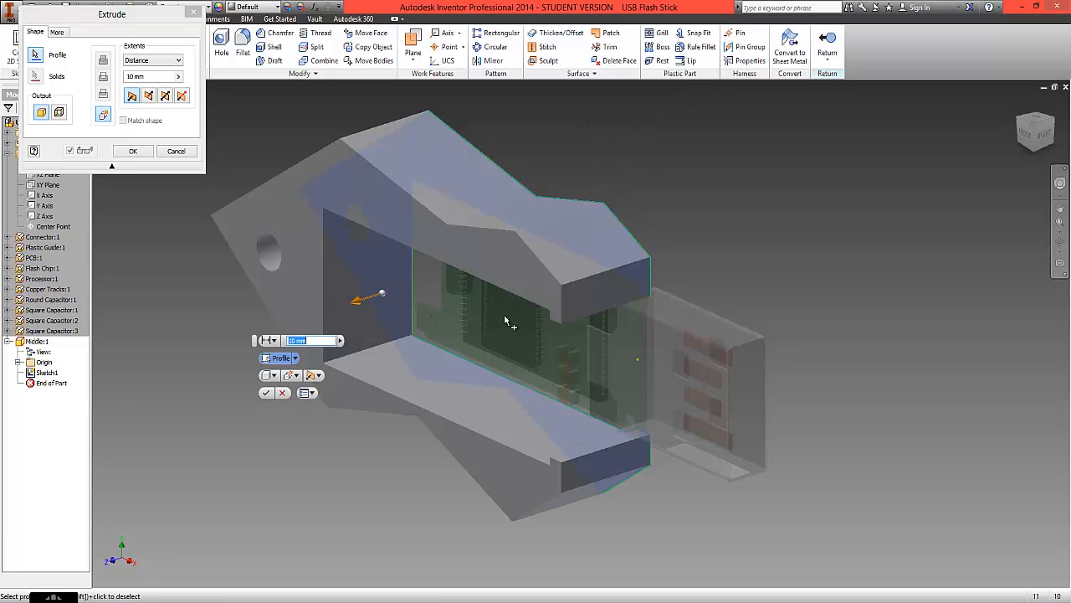
left_click(1044, 139)
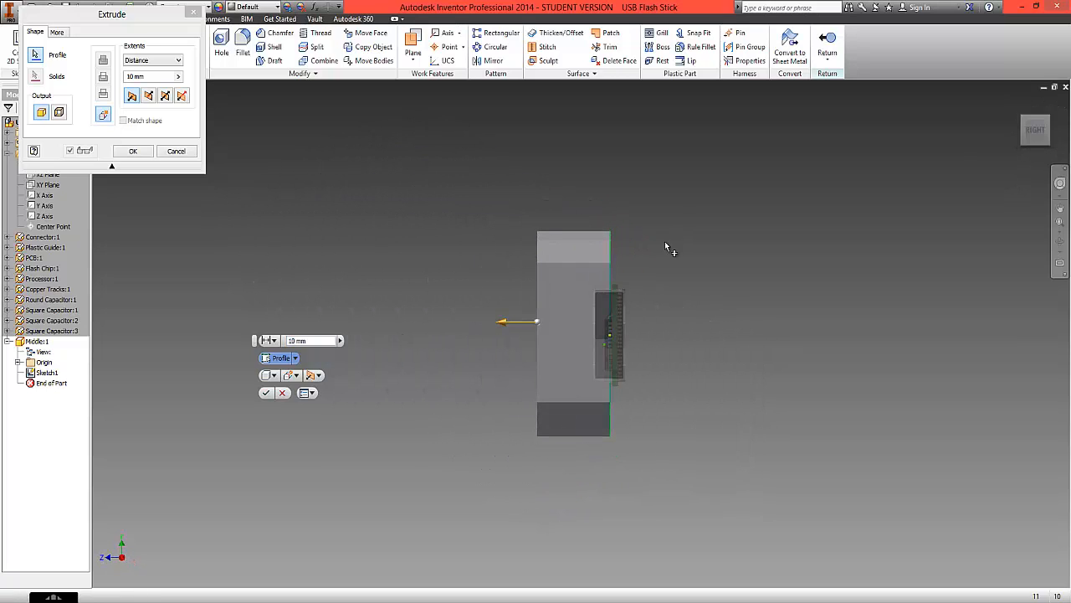
scroll(613, 343, "up", 3)
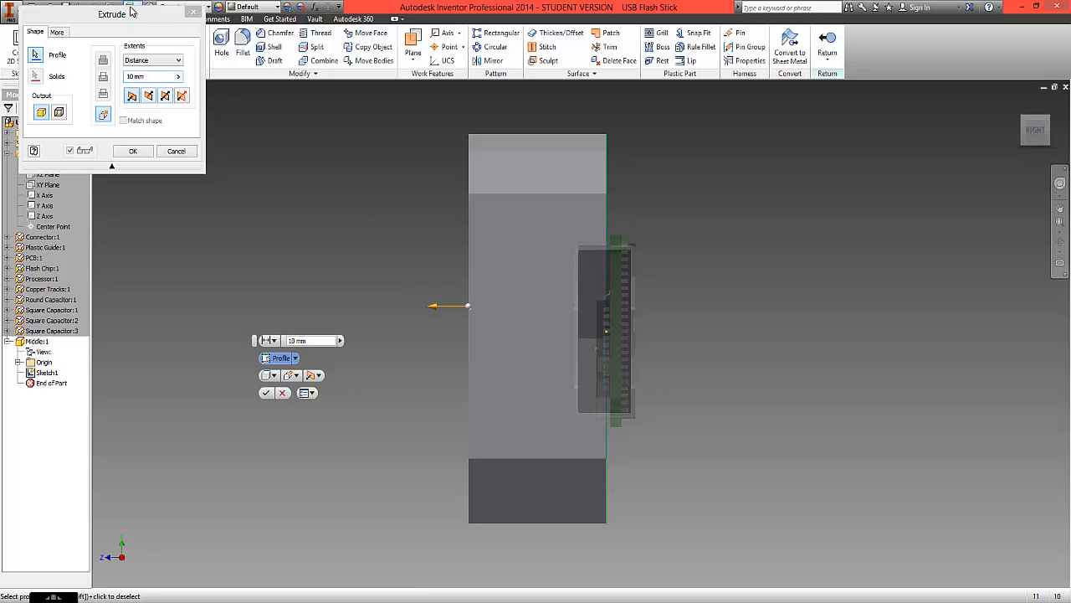
left_click_drag(131, 10, 204, 106)
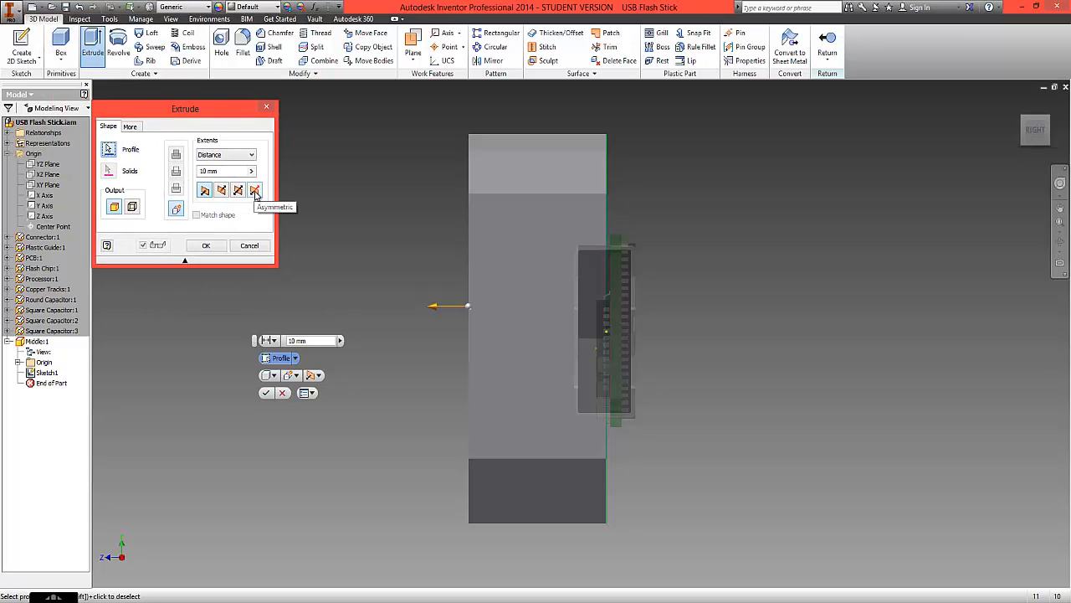
left_click(255, 190)
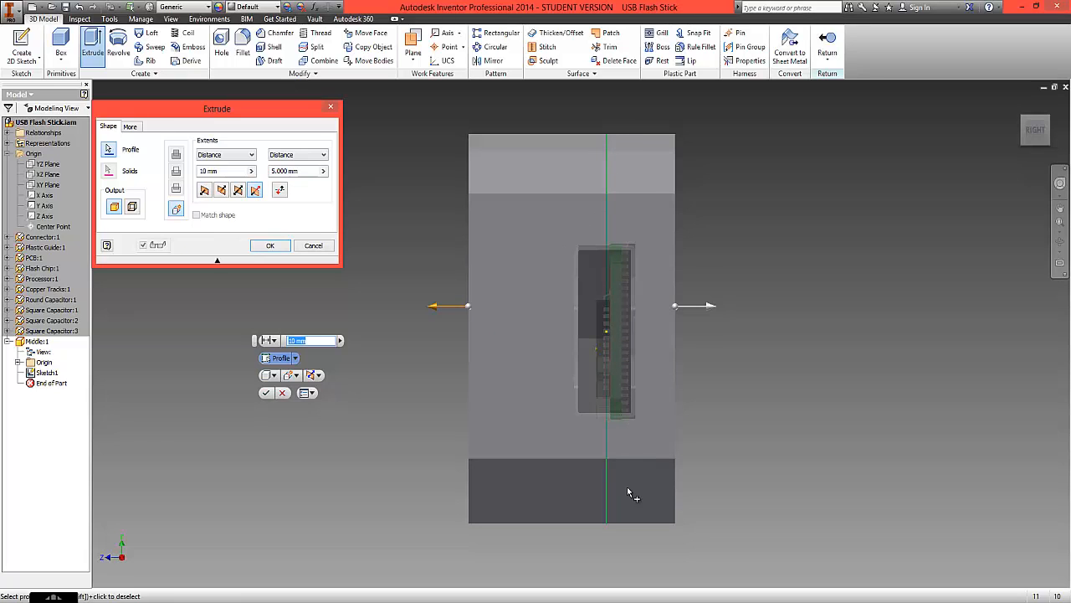
left_click_drag(435, 308, 537, 309)
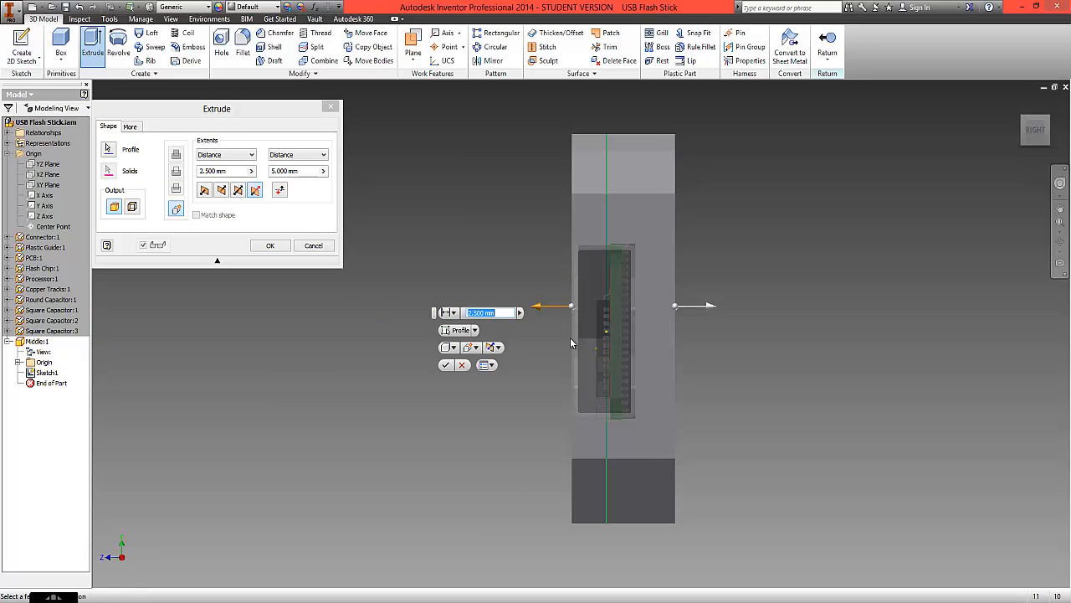
left_click_drag(710, 312, 669, 312)
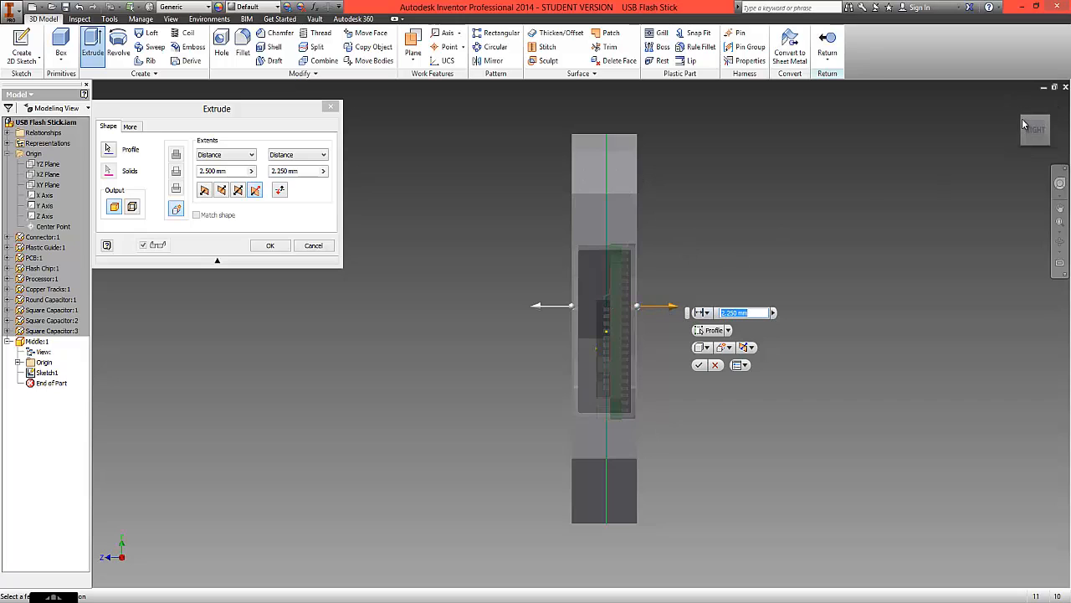
mouse_move(1023, 123)
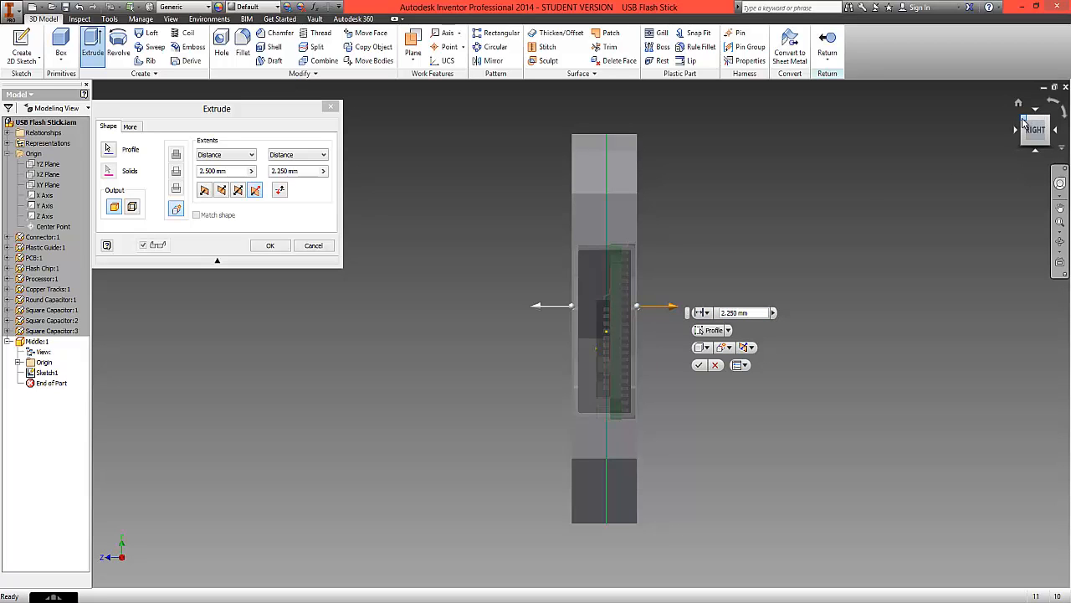
left_click(1023, 123)
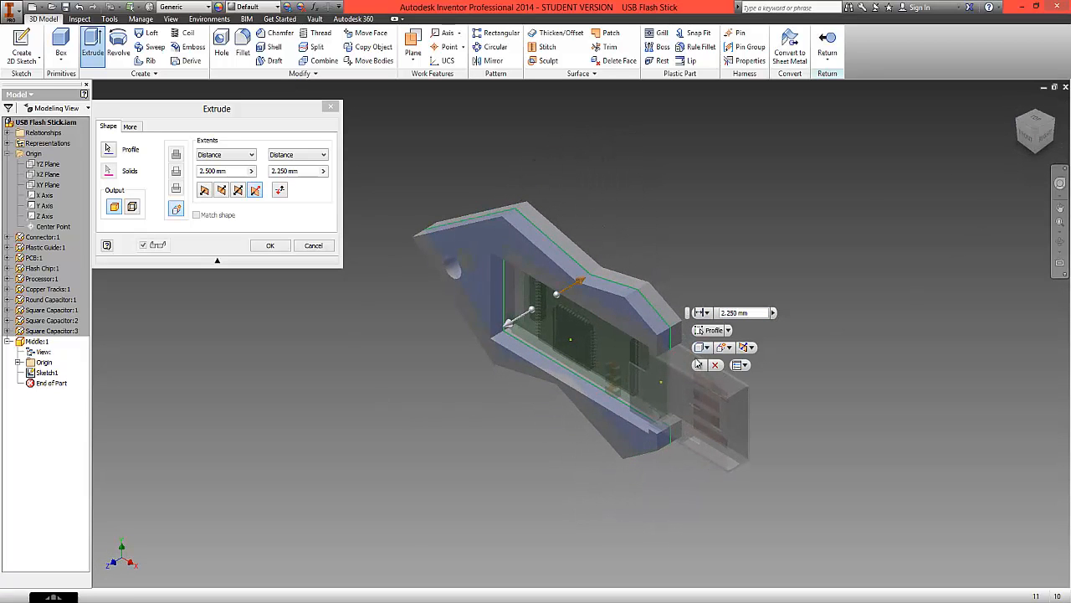
left_click(270, 245)
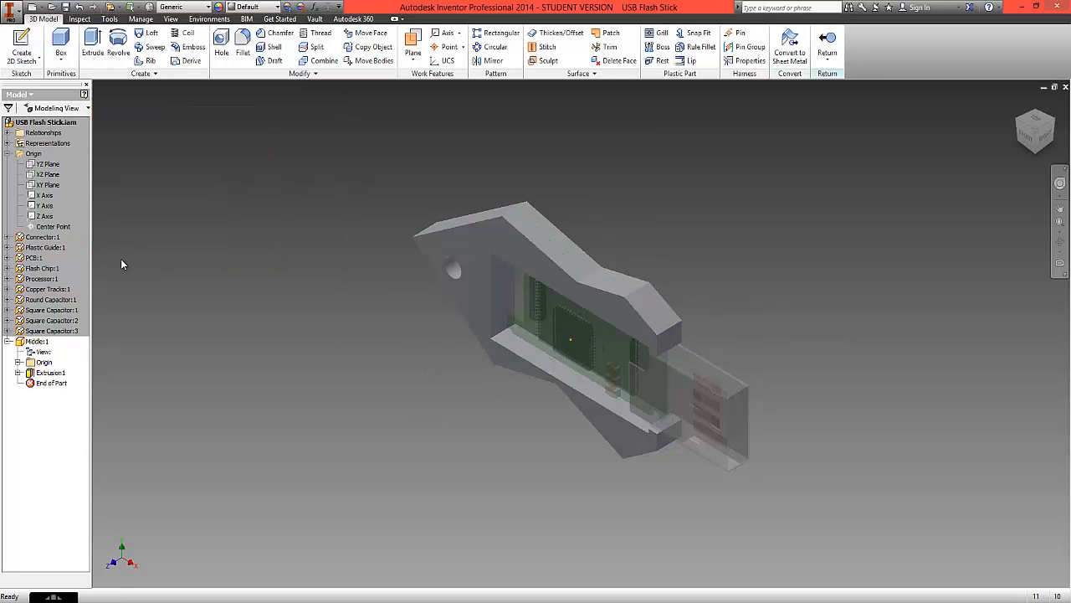
- Leave the middle casing part, return to the USB Flash Stick assembly and turn the model to expose the casing's front face
double_click(22, 124)
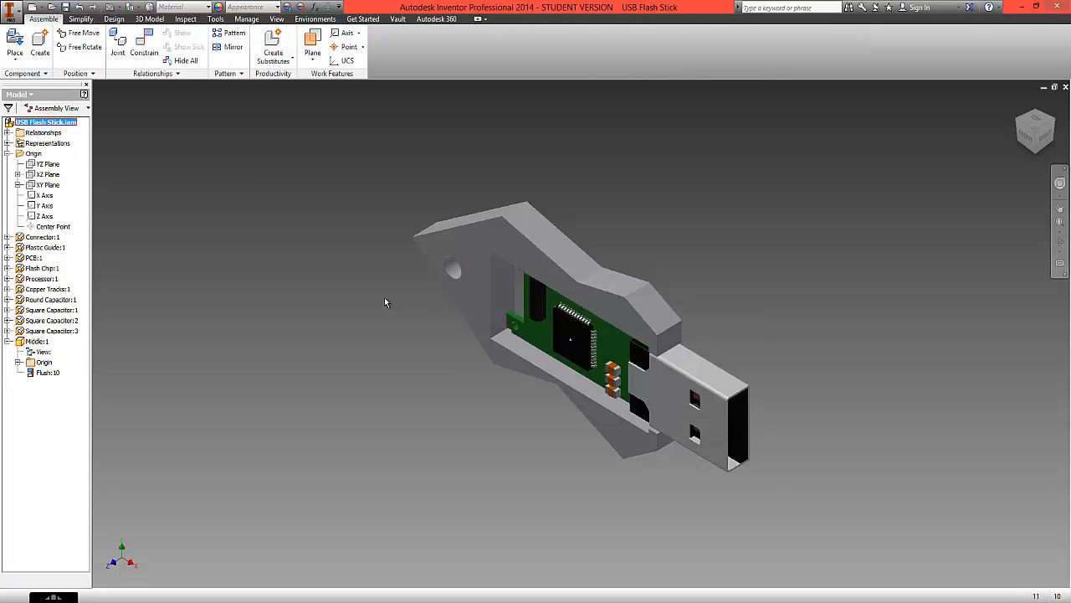
mouse_move(1035, 154)
left_mouse_down()
mouse_move(1056, 96)
mouse_move(964, 524)
mouse_move(916, 132)
mouse_move(128, 109)
mouse_move(239, 125)
mouse_move(256, 163)
mouse_move(264, 115)
mouse_move(234, 581)
mouse_move(134, 576)
mouse_move(167, 575)
mouse_move(167, 554)
left_mouse_up()
left_click(194, 205)
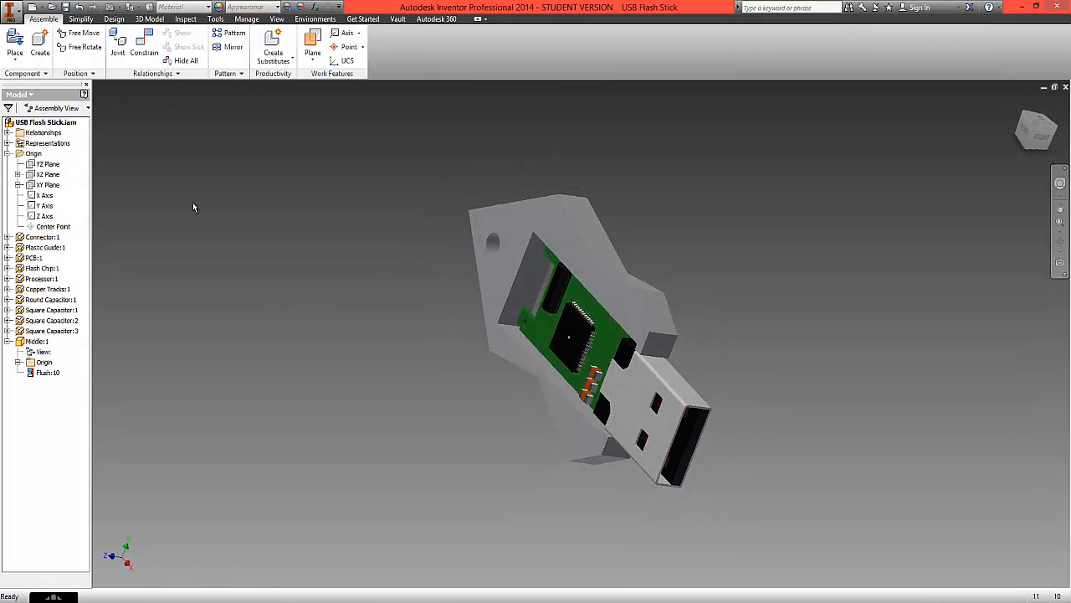
- Create an in-place component named Top from the metric Standard (mm).ipt template, placed on the middle casing's front face
left_click(40, 59)
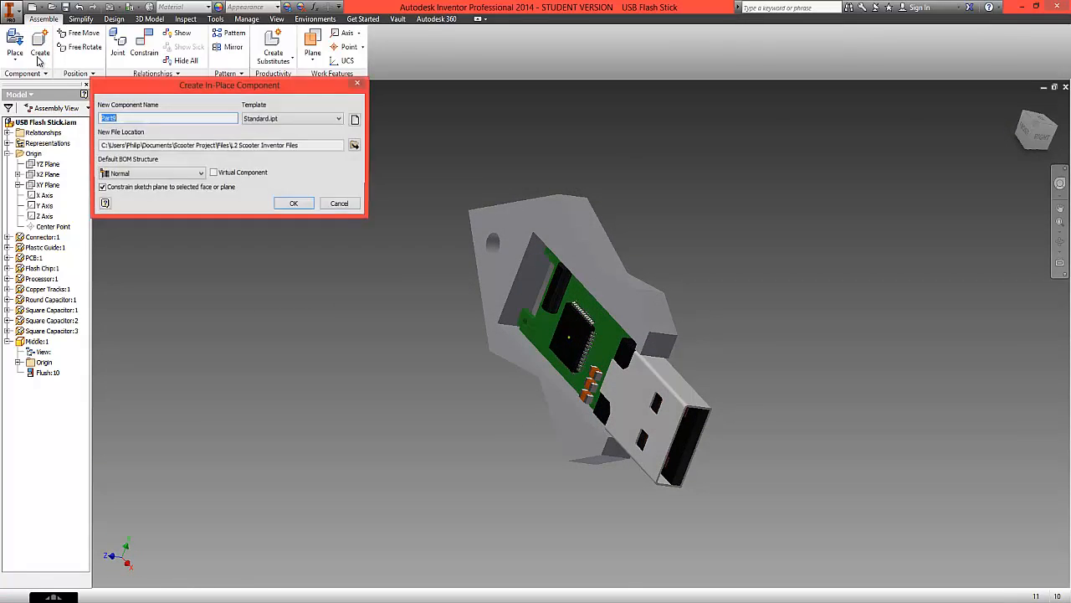
left_click(355, 122)
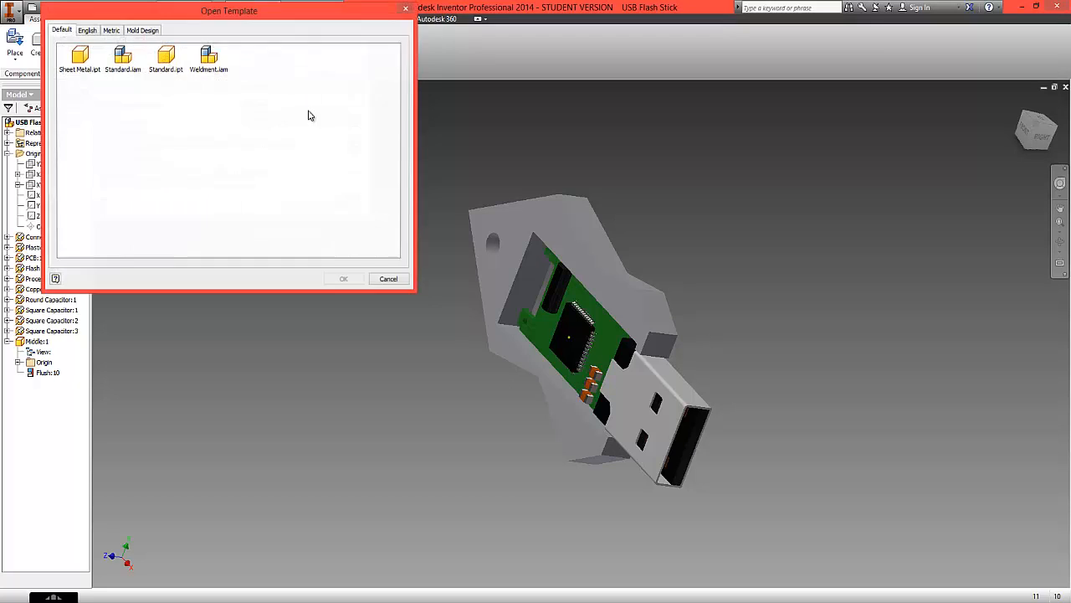
left_click(112, 31)
left_click(322, 101)
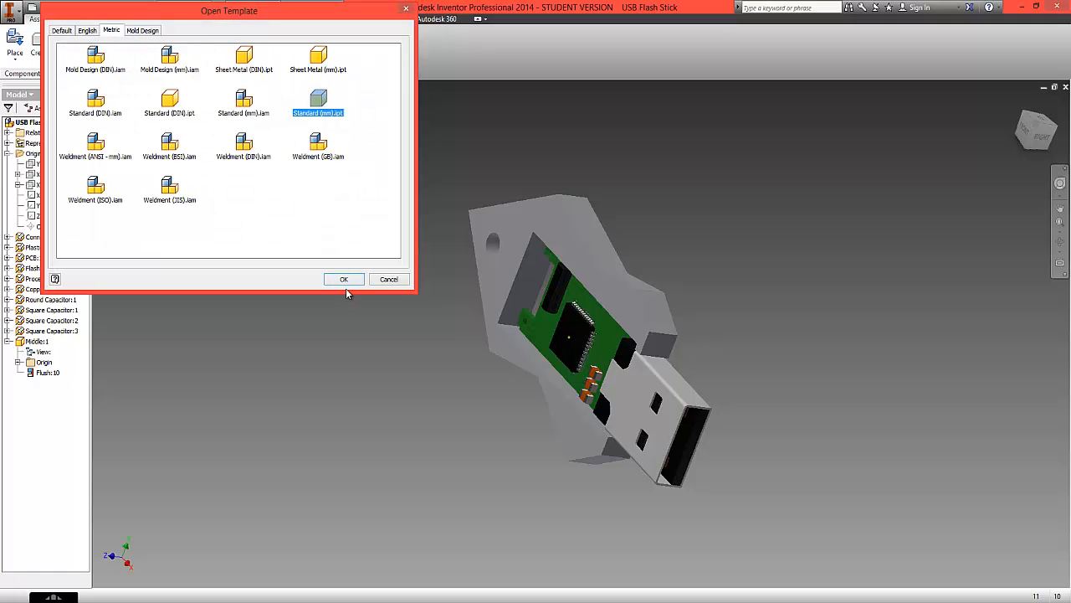
left_click(343, 279)
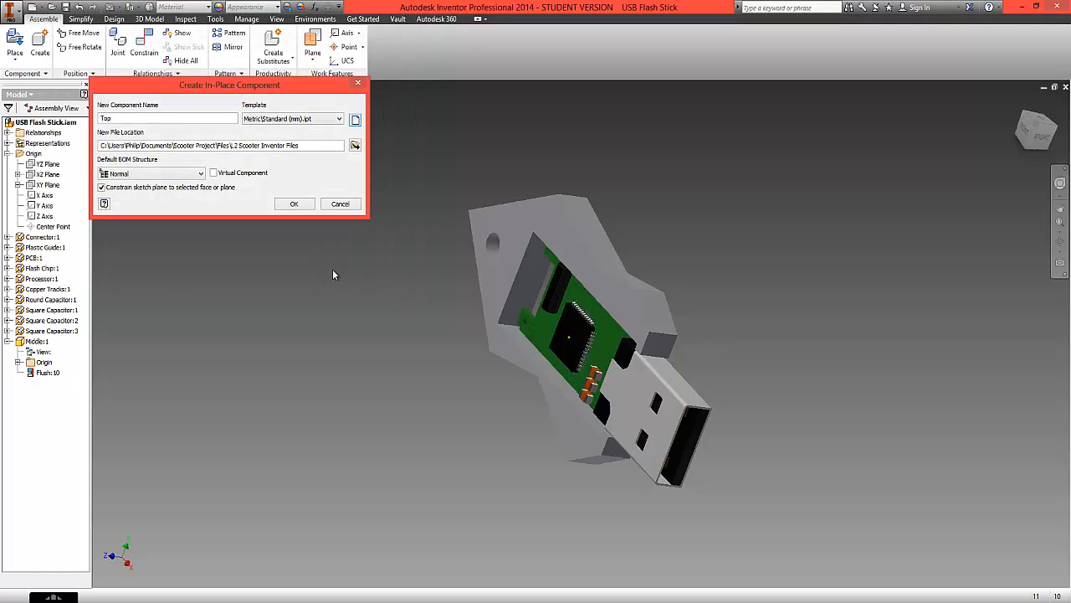
left_click(294, 204)
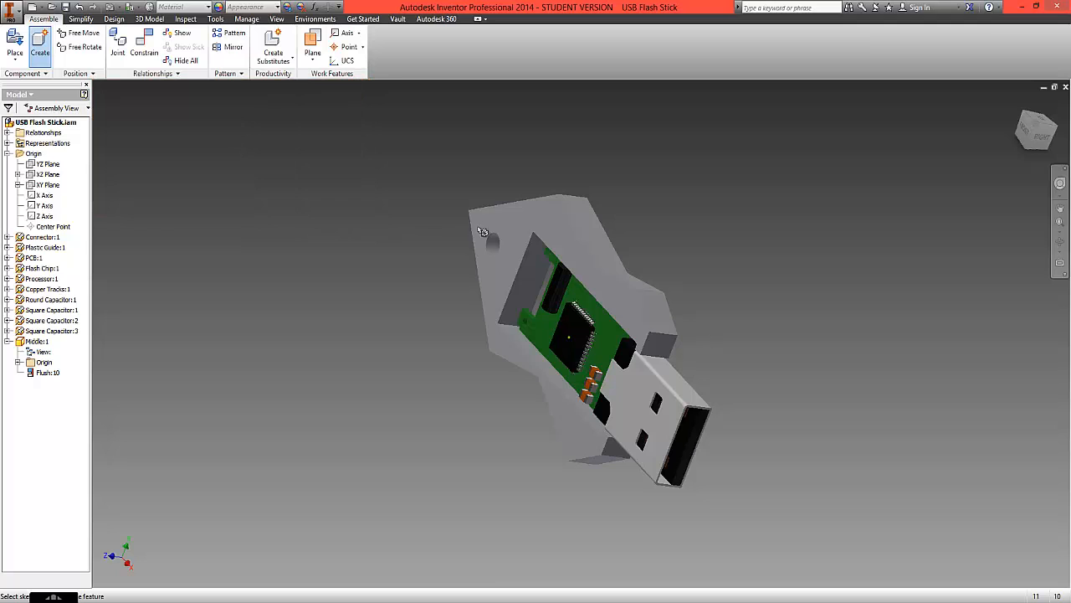
left_click(554, 230)
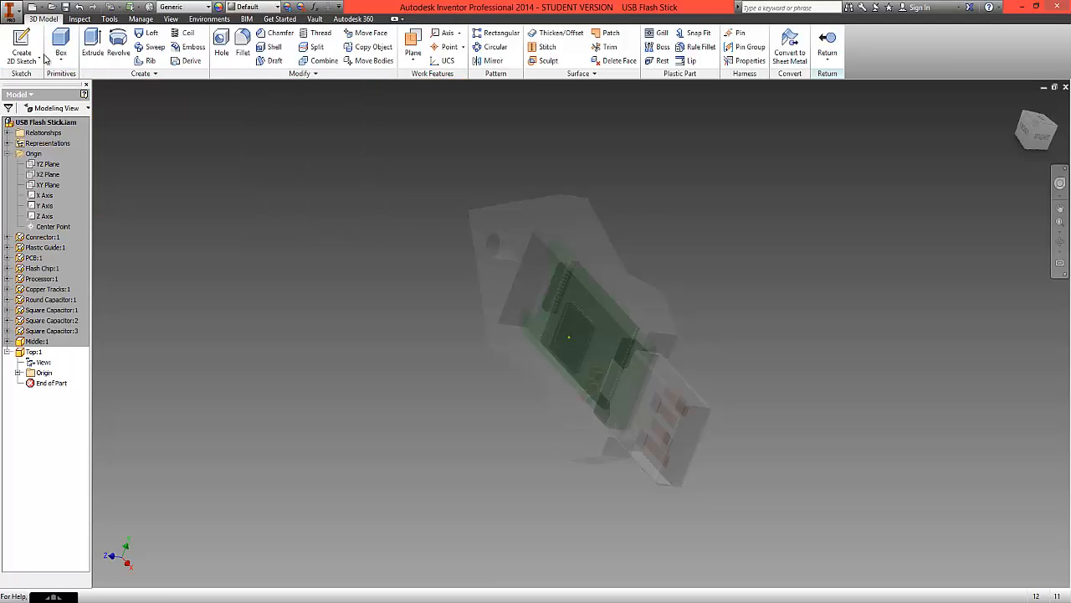
- Start a 2D sketch for the Top part on the middle casing's front face
left_click(30, 58)
left_click(60, 82)
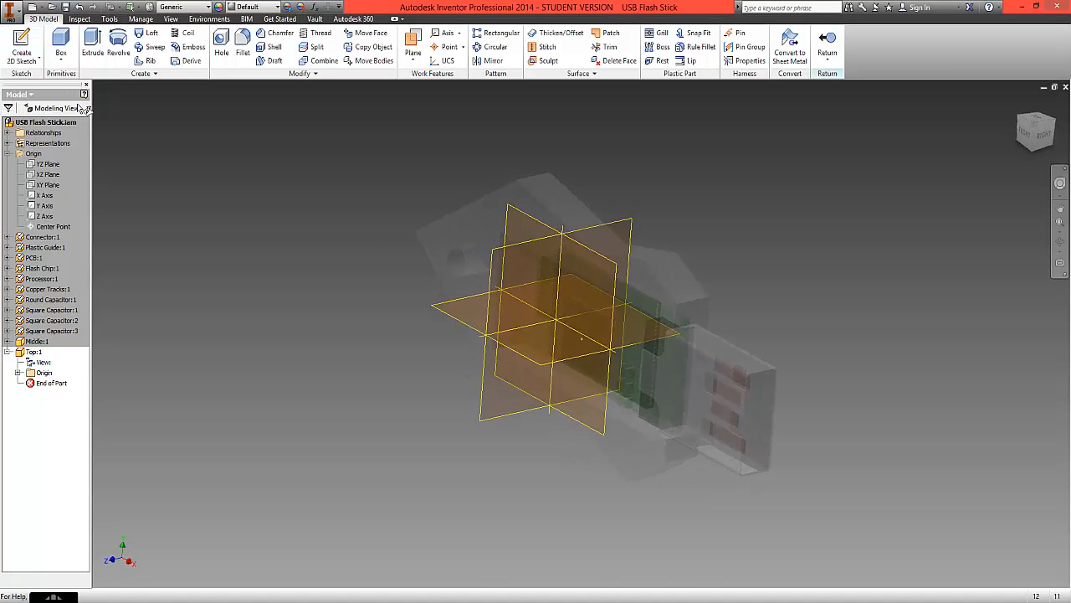
left_click(445, 223)
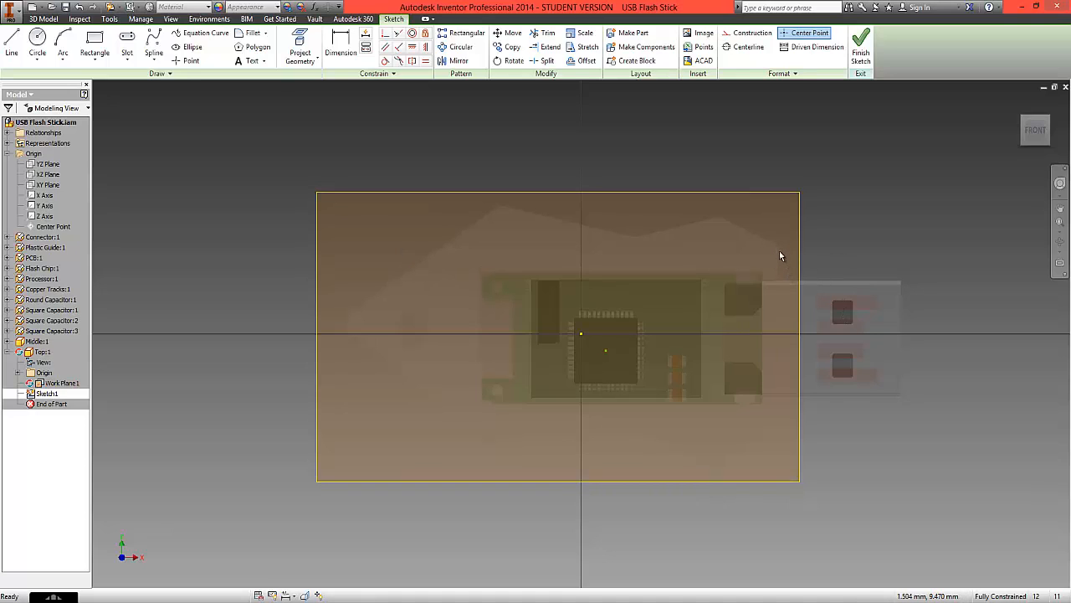
- Project the two middle casing corner points that border the connector opening, above and below the connector, into the sketch
left_click(304, 61)
left_click(311, 84)
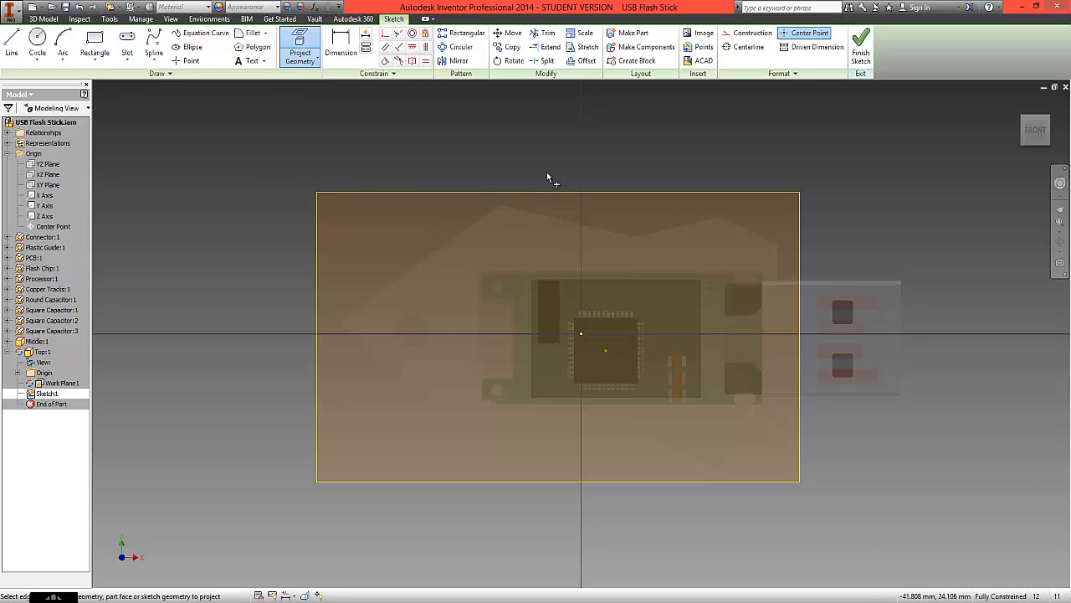
scroll(778, 278, "up", 5)
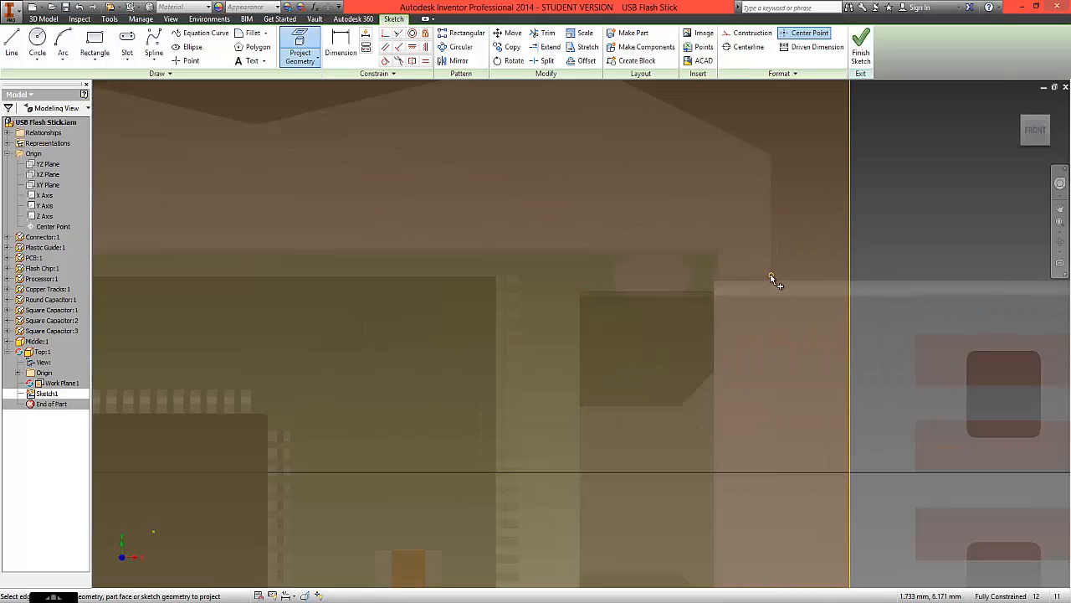
scroll(759, 312, "down", 5)
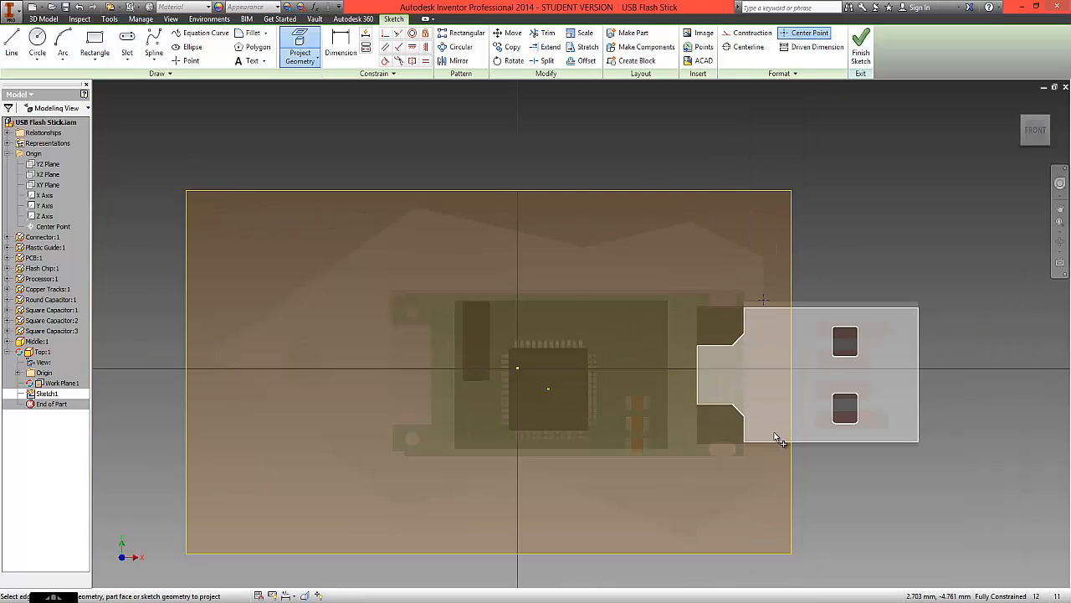
scroll(776, 437, "up", 5)
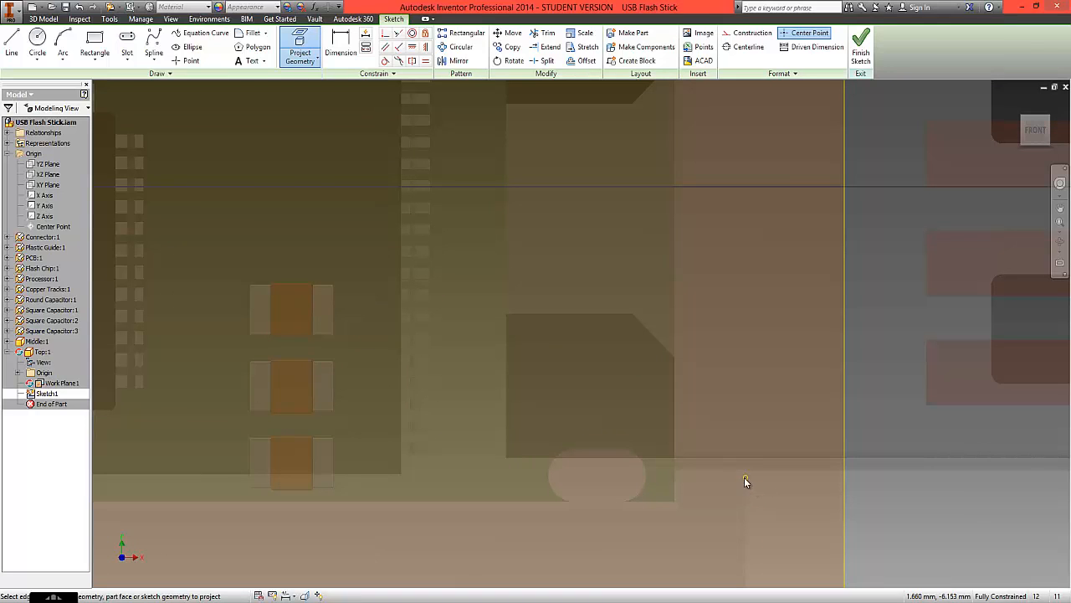
scroll(747, 476, "down", 3)
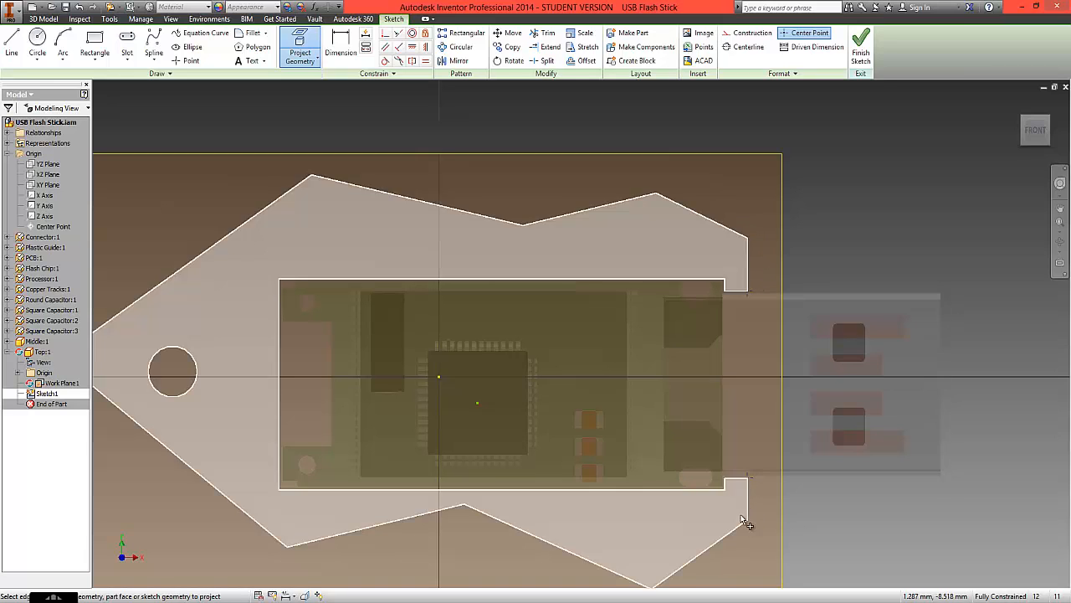
- Project the outer end points of the casing's upper and lower vertical edges beside the connector into the sketch
scroll(748, 244, "up", 2)
scroll(748, 239, "down", 8)
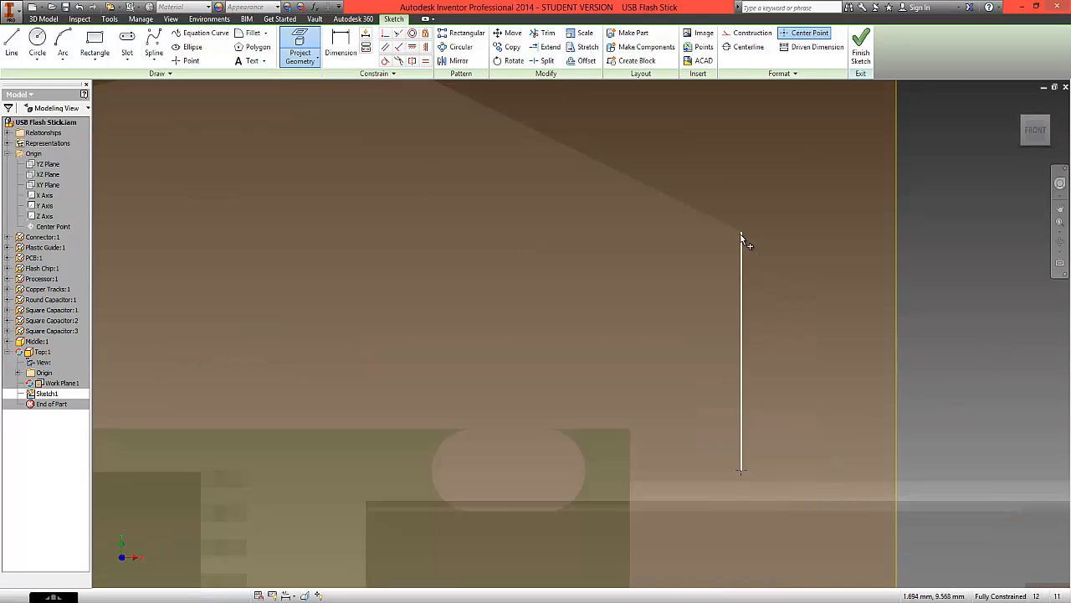
scroll(739, 232, "up", 10)
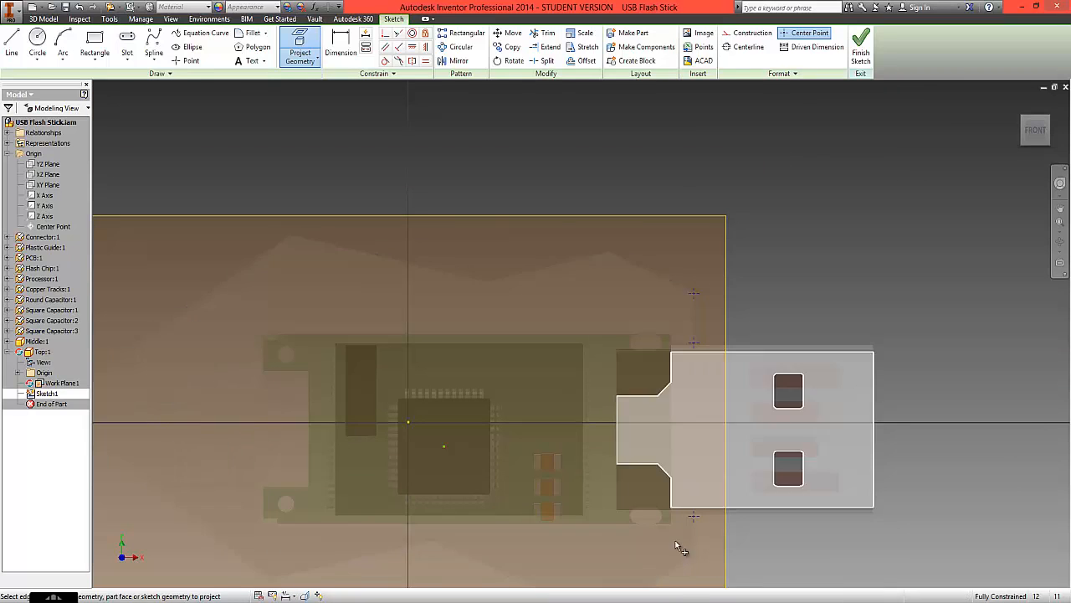
scroll(684, 580, "down", 3)
scroll(467, 288, "up", 5)
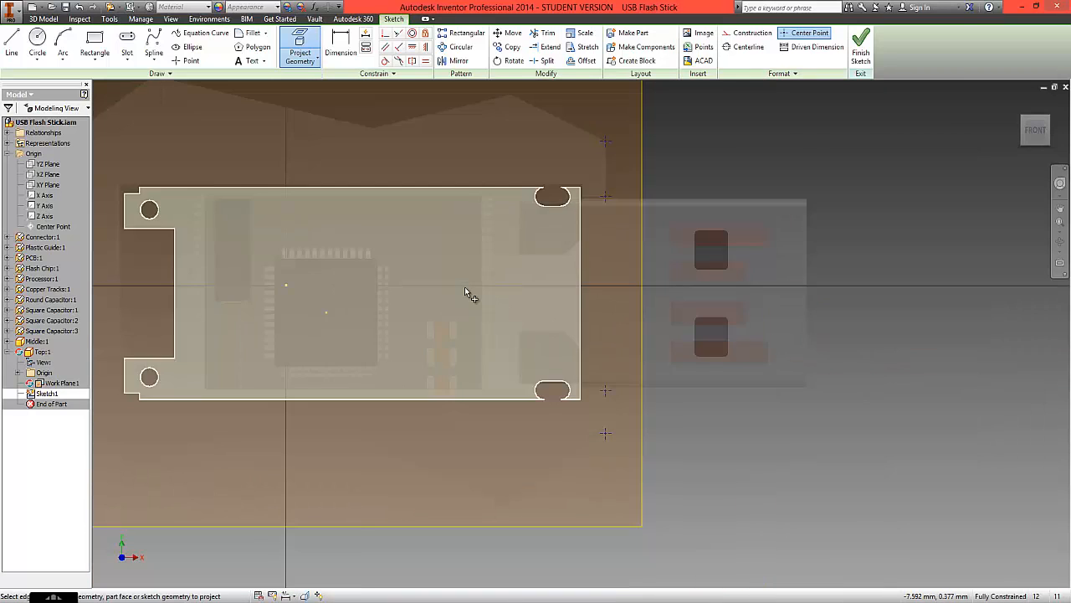
scroll(216, 268, "down", 3)
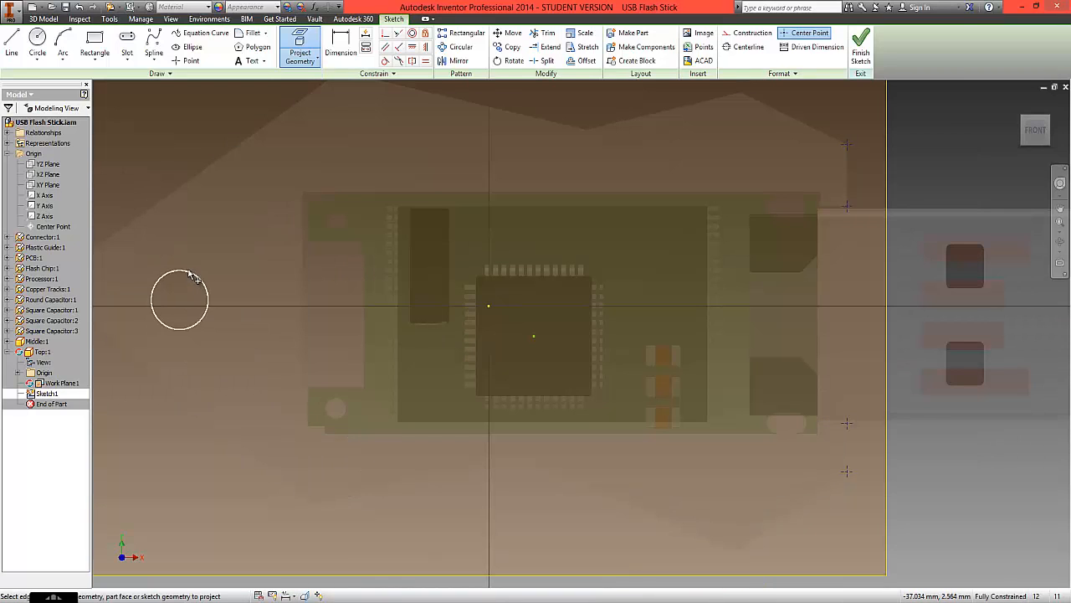
- Project the circular hole near the casing's pointed end into the sketch
left_click(184, 299)
scroll(348, 250, "up", 5)
scroll(319, 195, "down", 3)
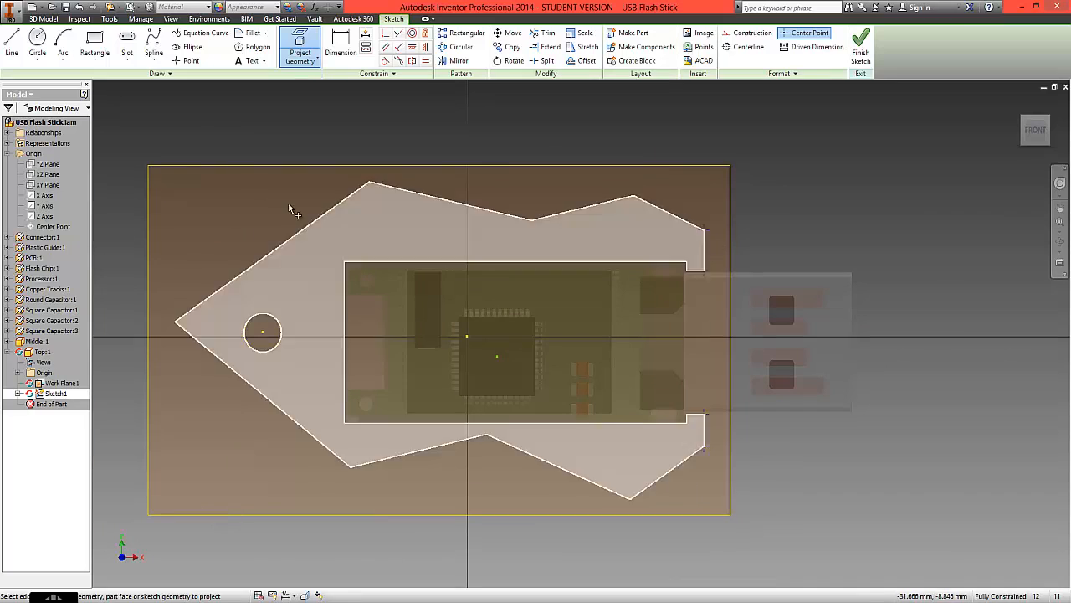
- Draw the cover's straight vertical edge through the projected points, from the connector opening's lower corner to the upper outer end point
key("l")
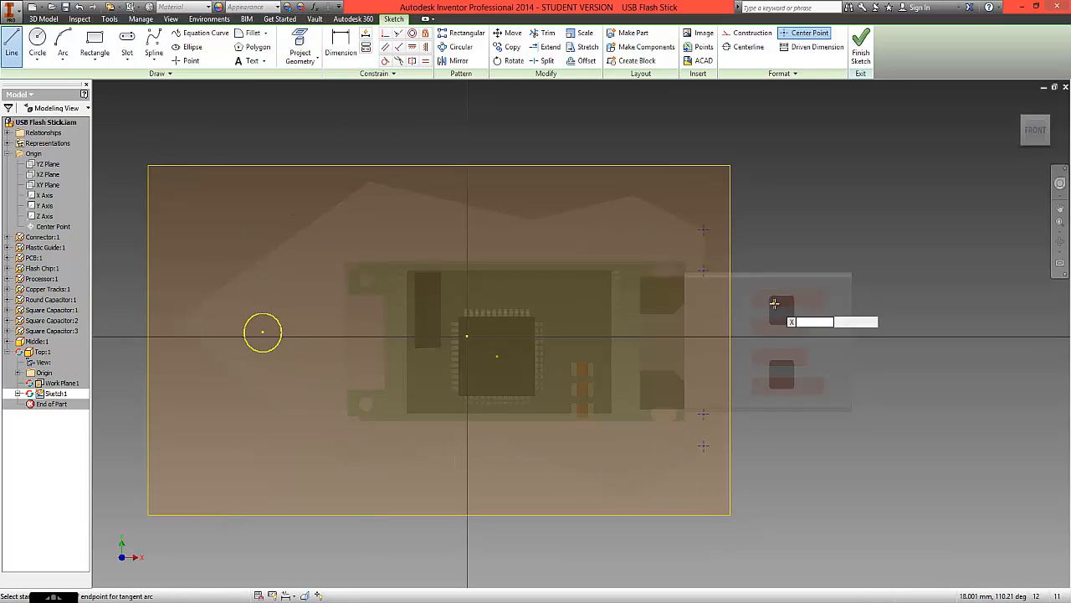
left_click(702, 415)
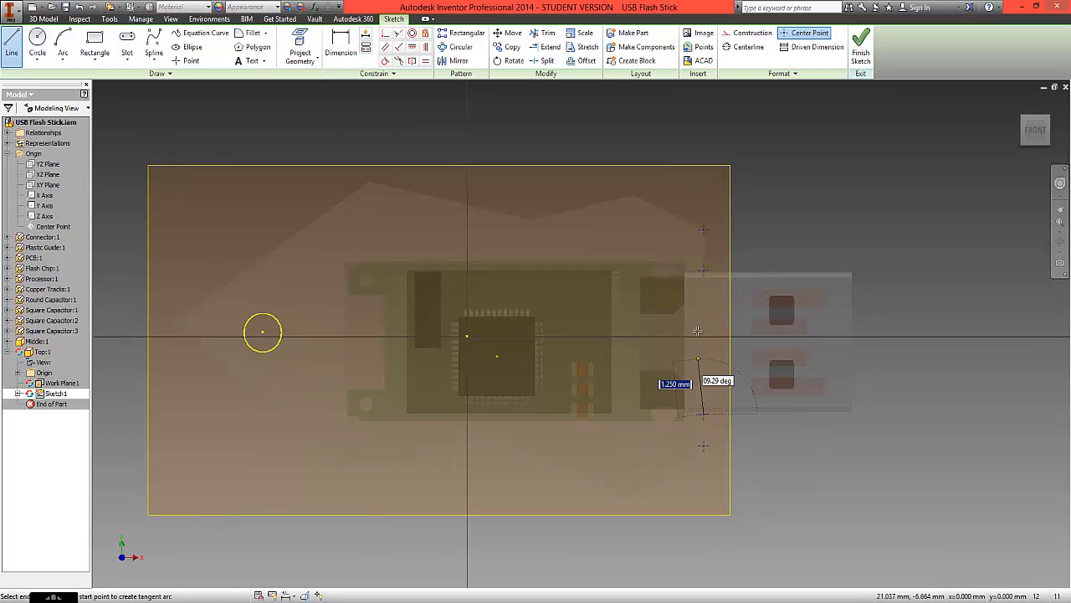
left_click(702, 272)
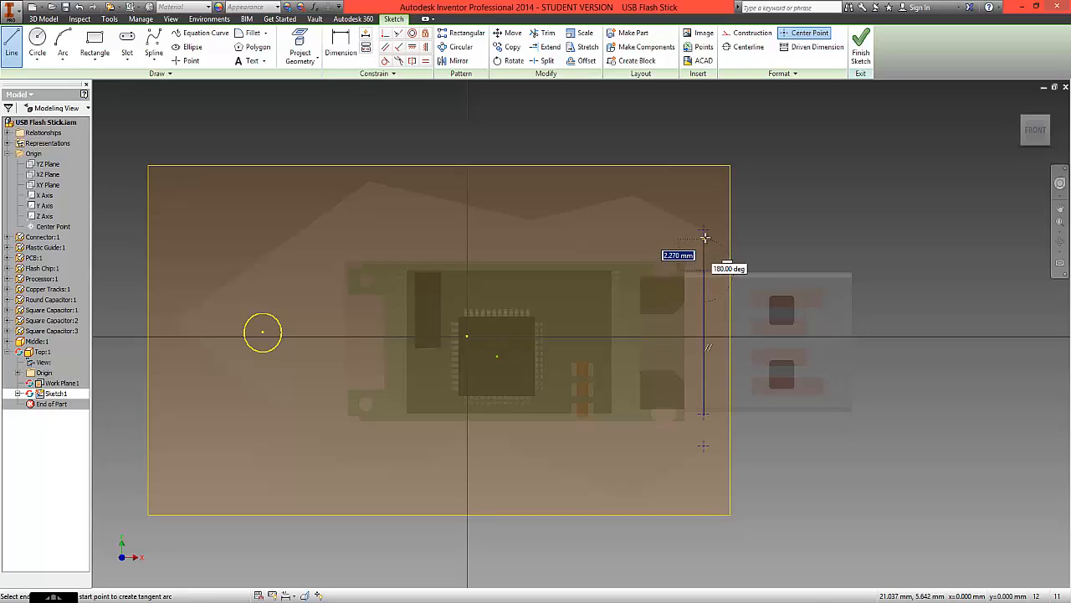
left_click(705, 229)
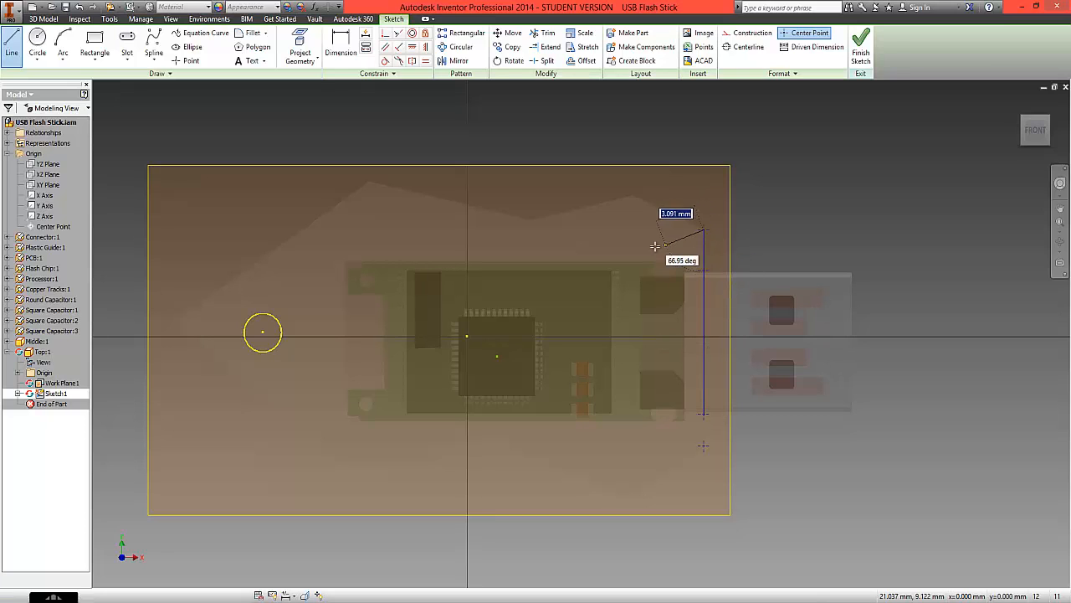
- Continue the outline as a freehand zigzag upper edge away from the connector, ending in a pointed tip beyond the circular hole
left_click(613, 239)
left_click(538, 192)
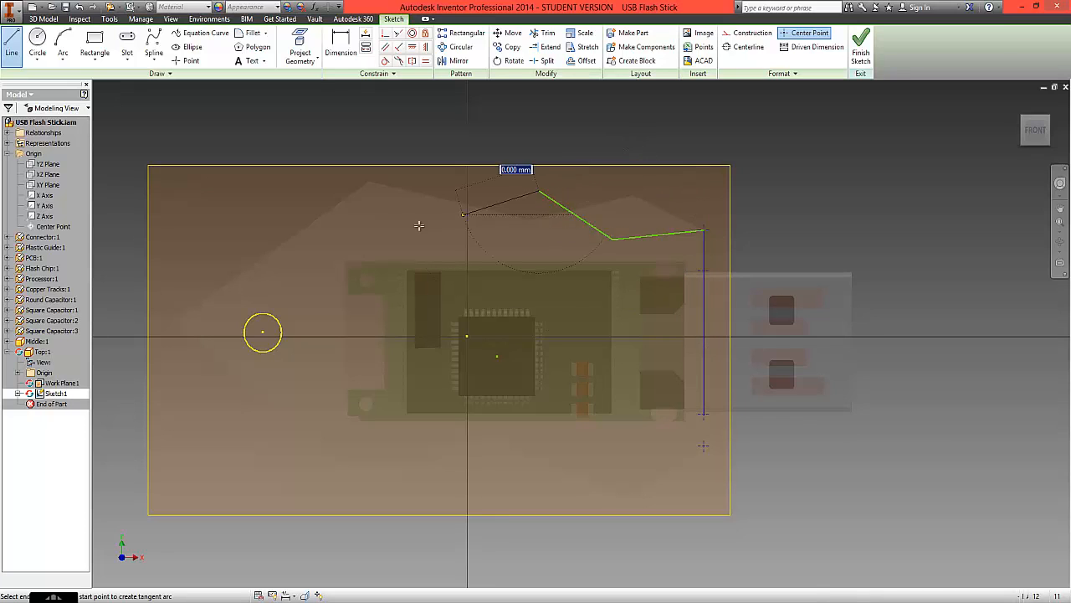
left_click(400, 229)
left_click(279, 202)
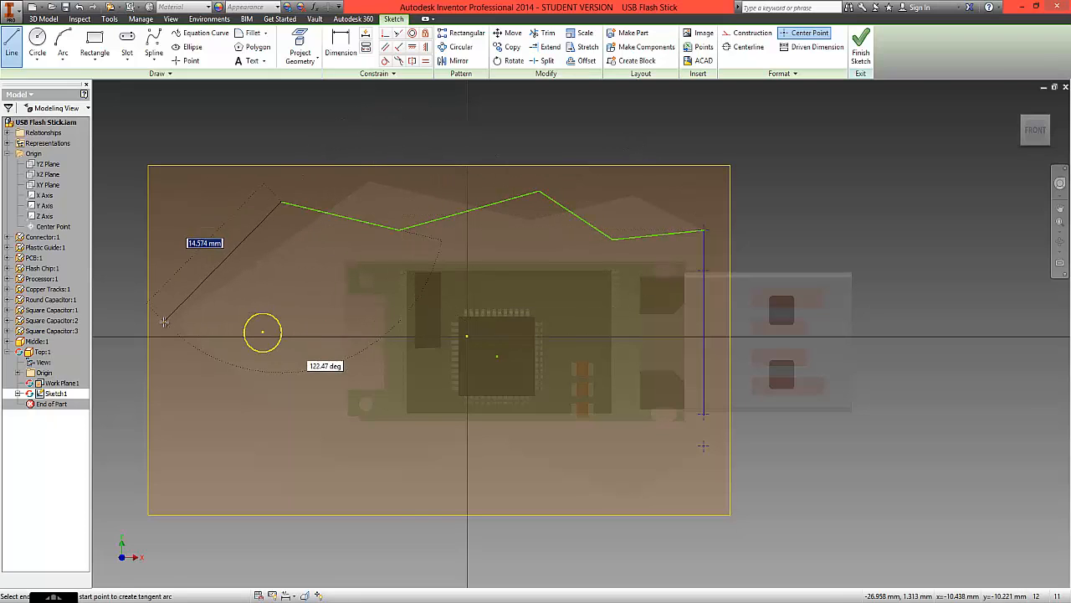
left_click(173, 358)
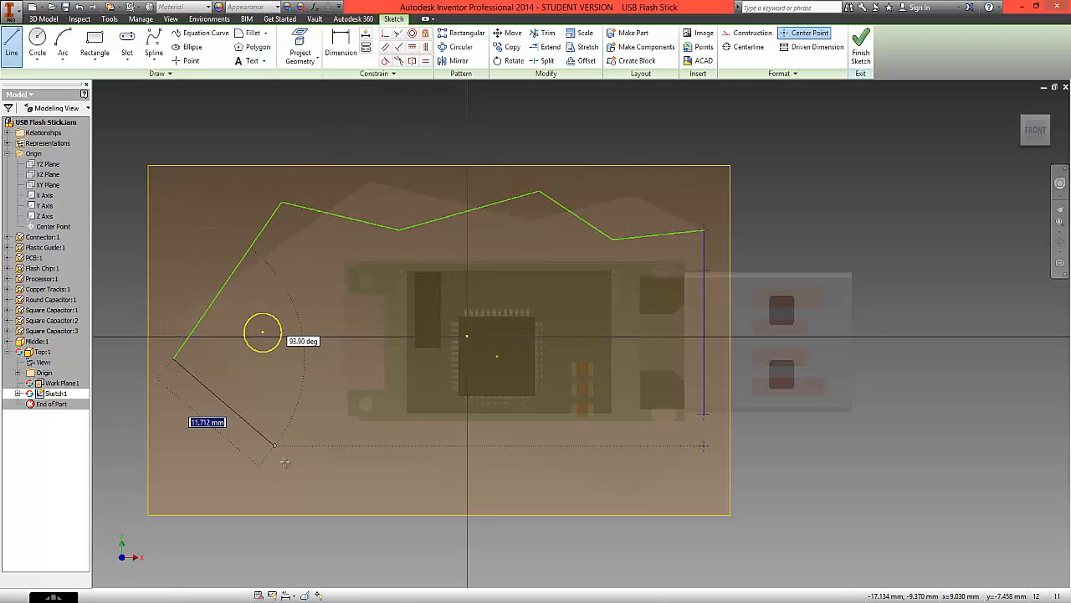
- Draw the zigzag lower edge from the tip to the lower outer projected point and close the outline at the opening's lower corner
left_click(308, 477)
left_click(393, 446)
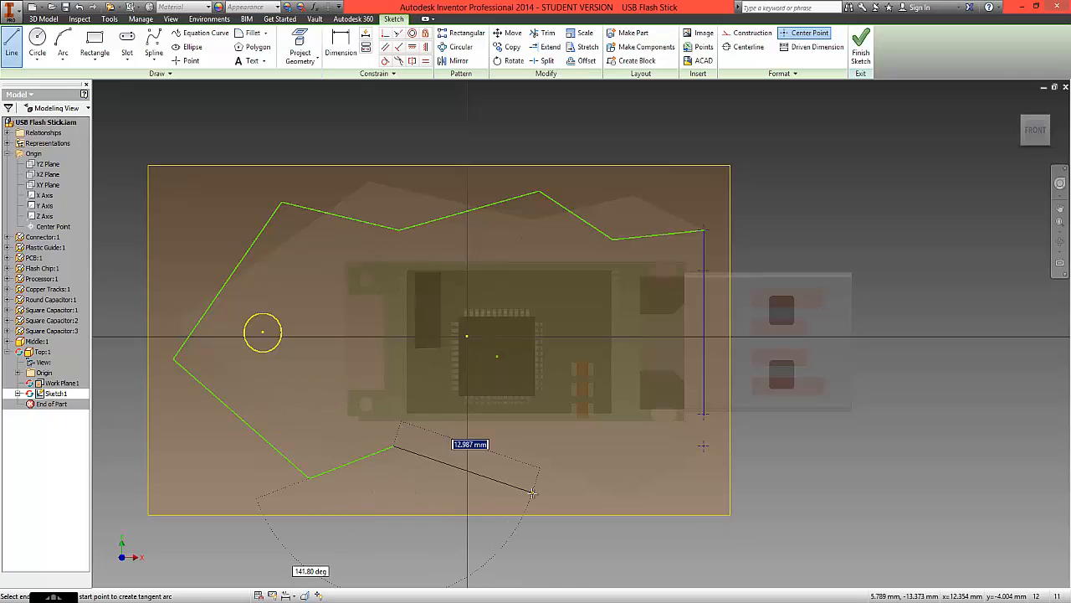
left_click(532, 492)
left_click(635, 441)
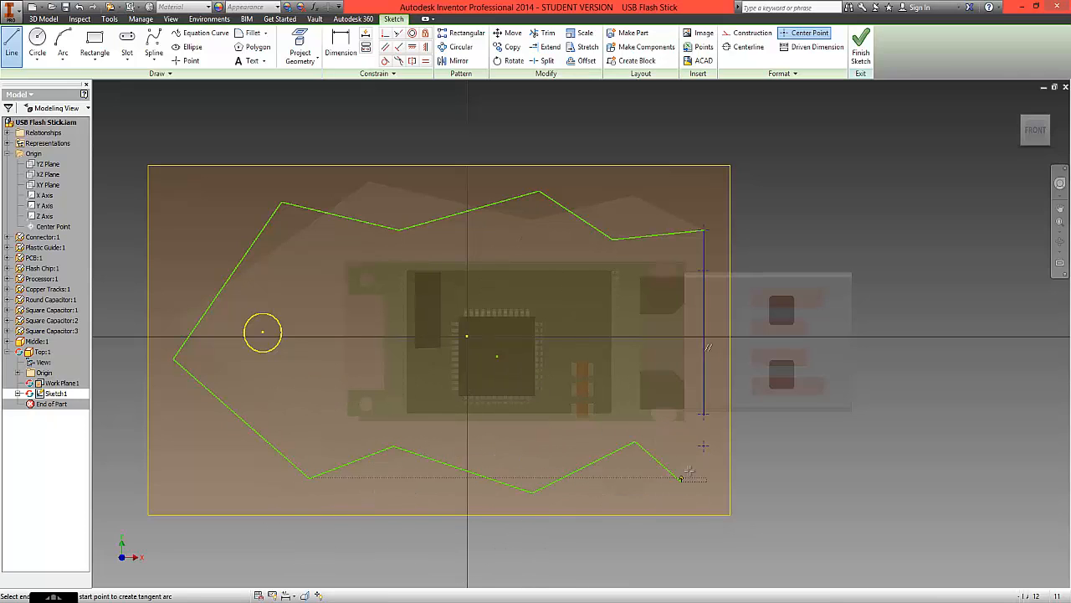
left_click(681, 482)
left_click(703, 446)
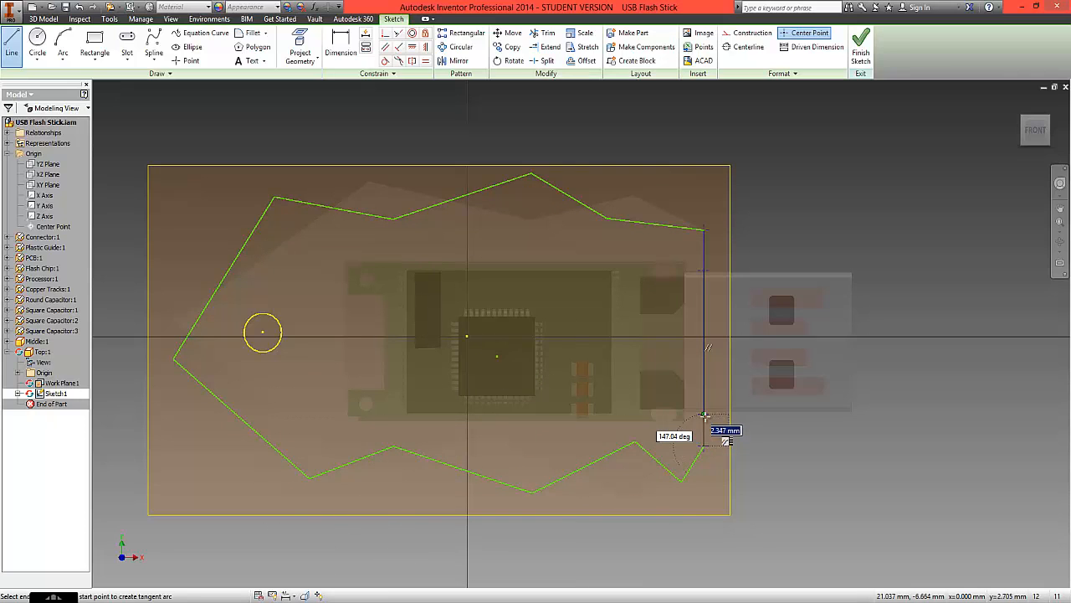
right_click(768, 232)
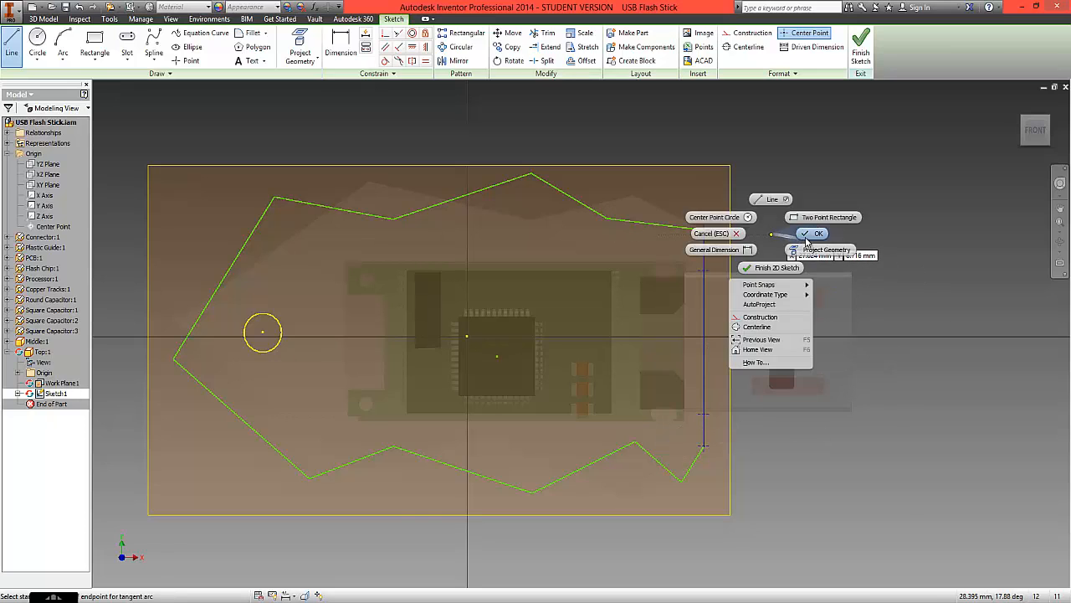
left_click(784, 238)
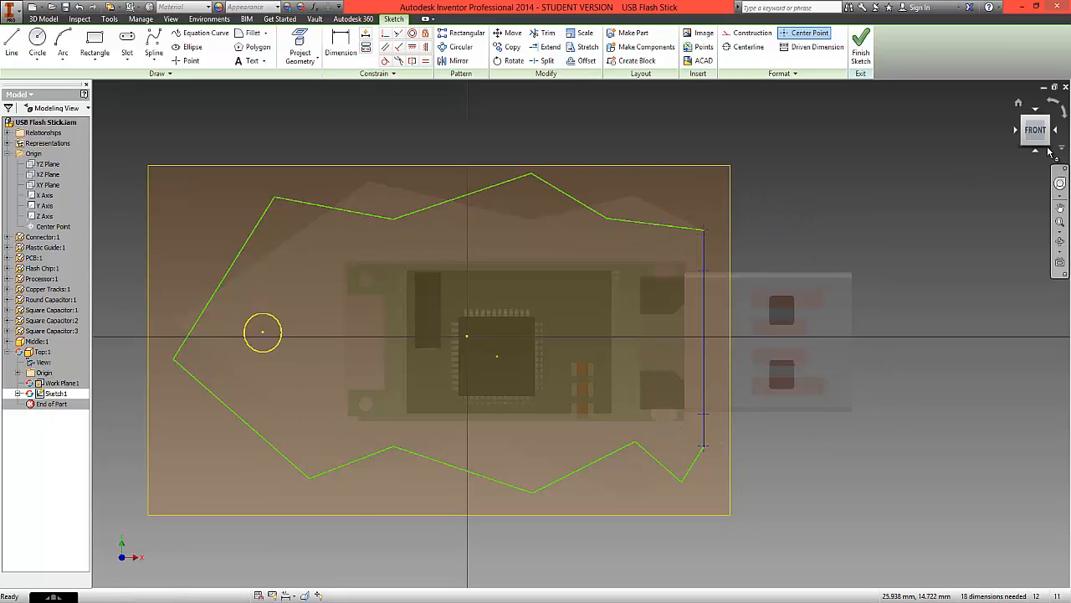
- Draw a circle over the projected hole, matching its centre and radius, and finish the sketch
left_click(36, 38)
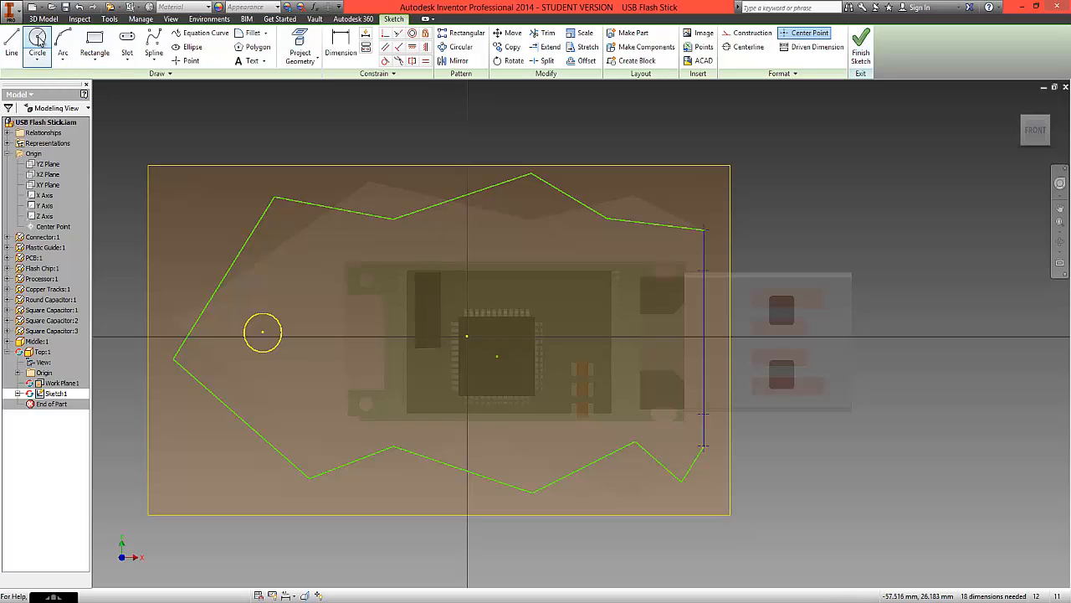
left_click(263, 332)
left_click(282, 332)
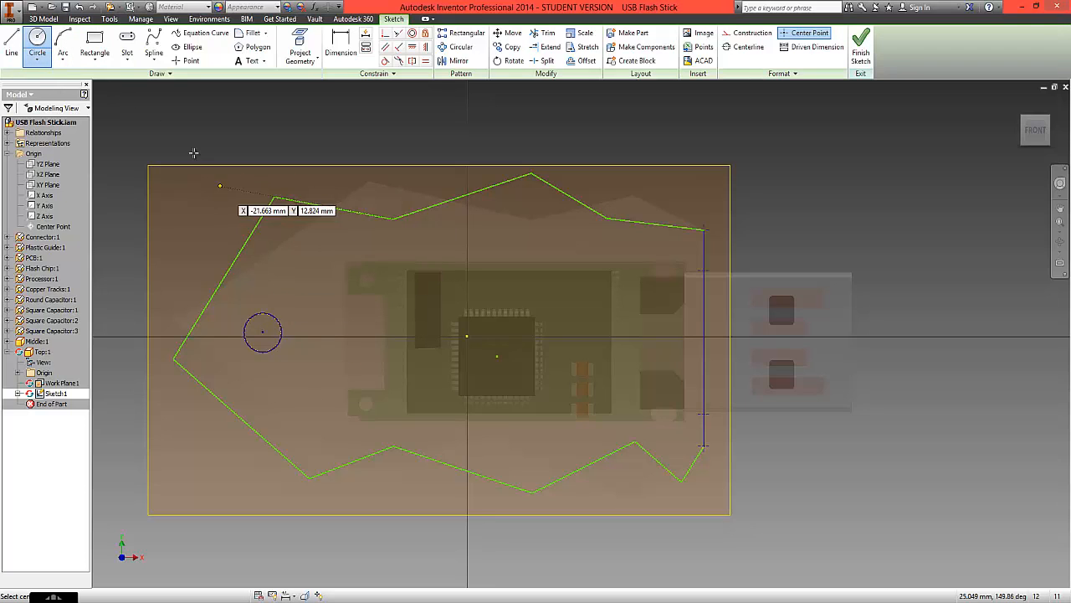
right_click(195, 134)
left_click(235, 133)
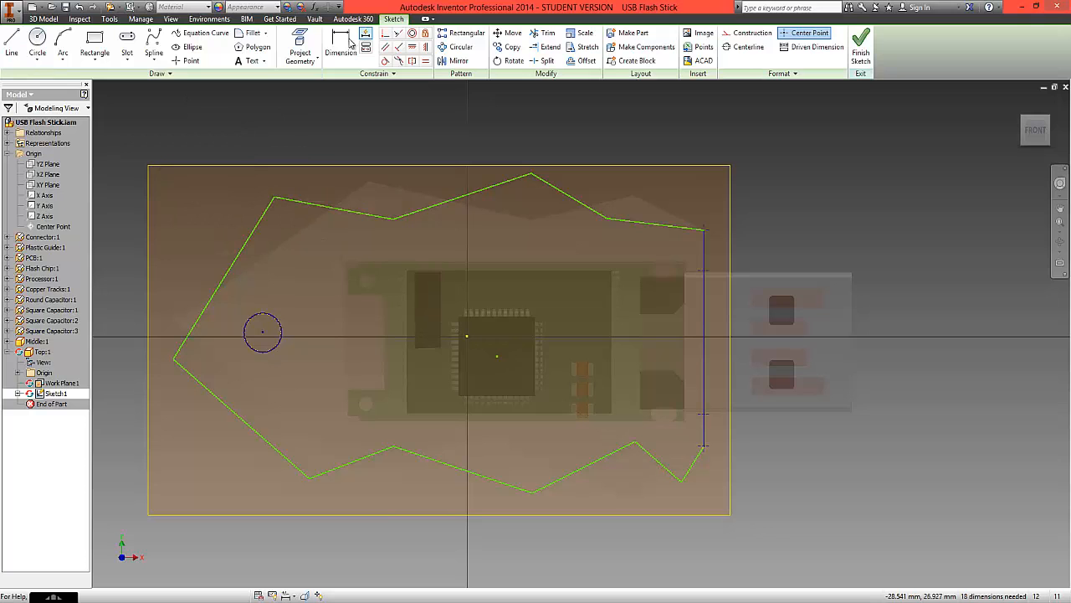
left_click(861, 46)
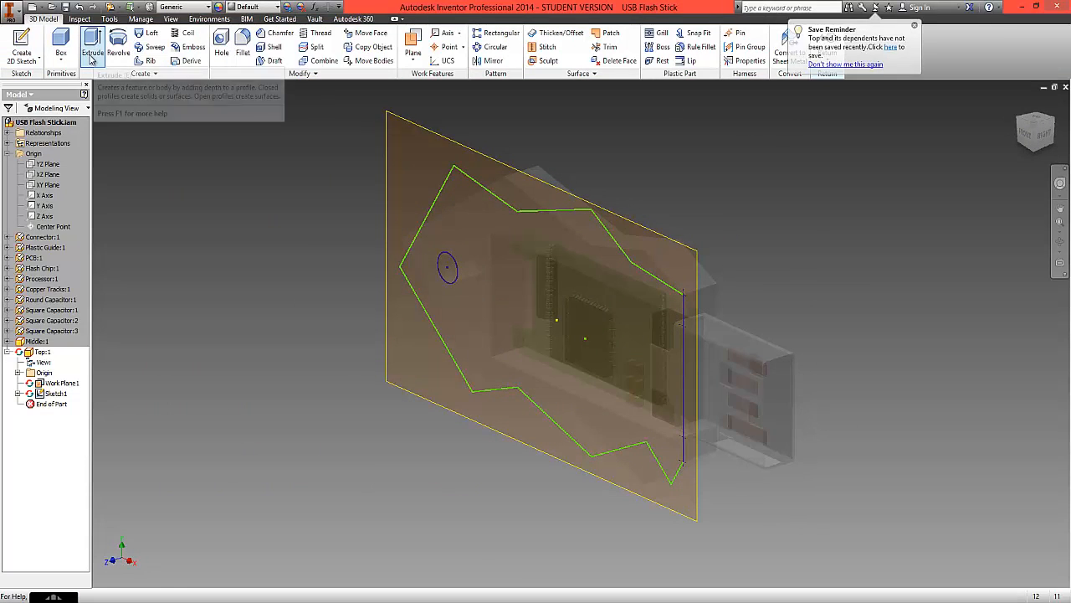
- Extrude the cover outline, without the hole, 3 mm outward from the middle casing
left_click(94, 60)
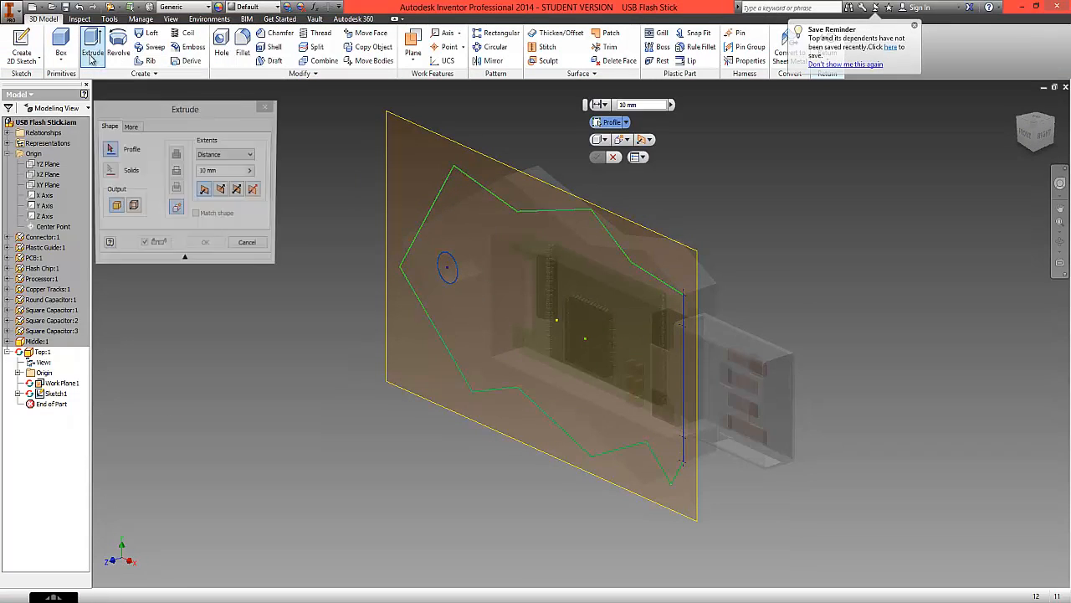
left_click(464, 228)
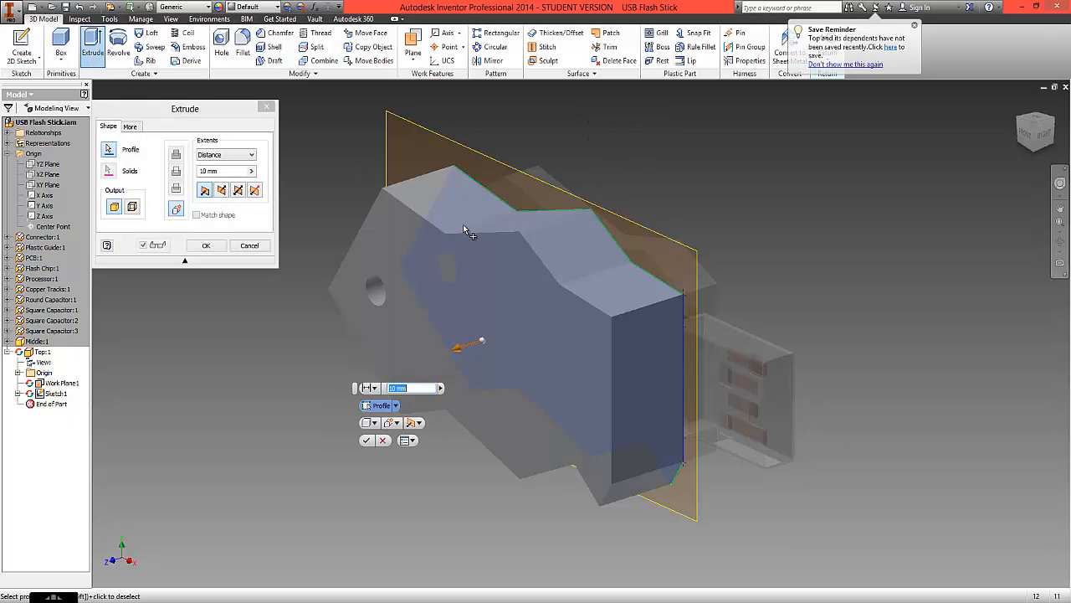
left_click(1051, 137)
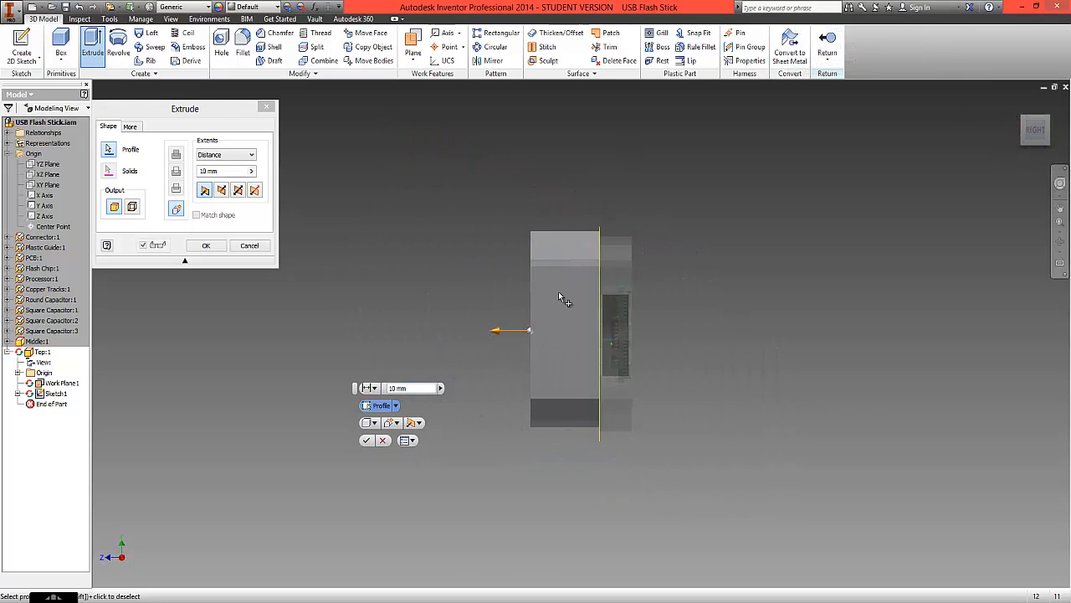
scroll(525, 350, "down", 3)
left_click_drag(506, 315, 597, 335)
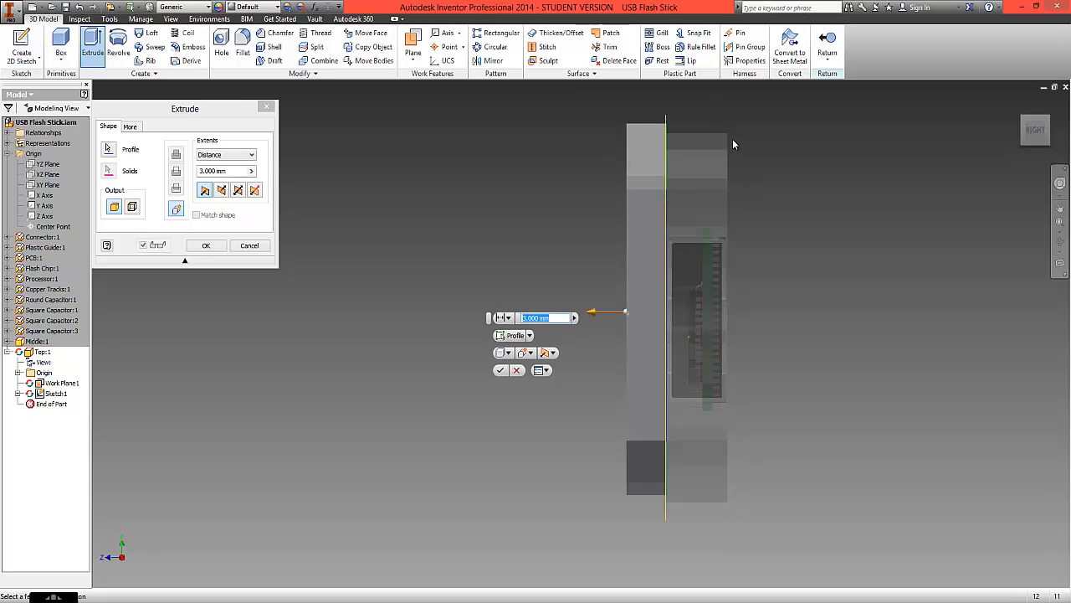
left_click(501, 373)
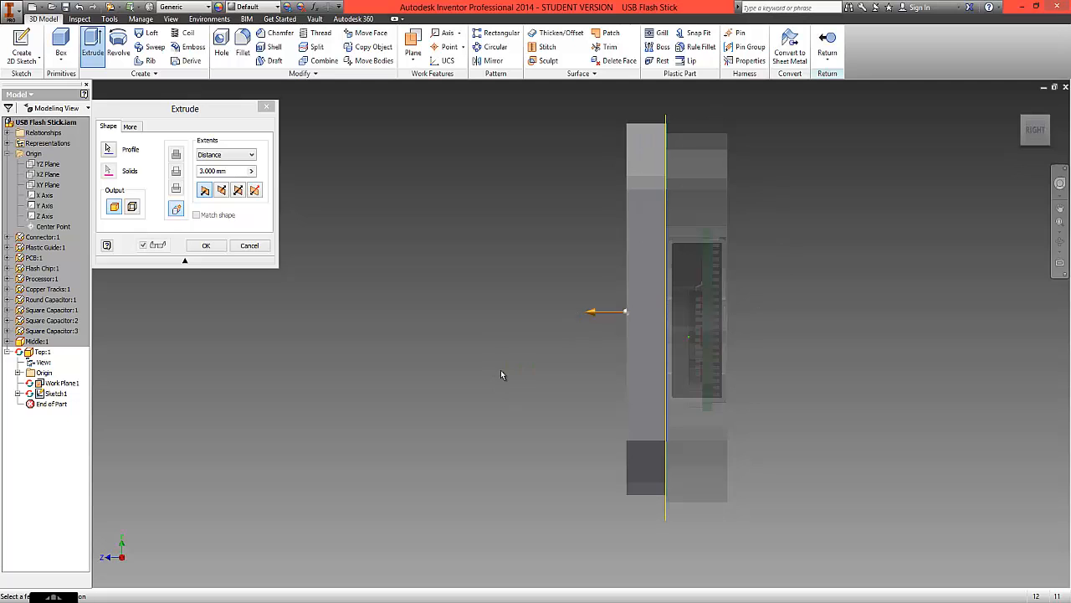
- Hide the Top part's work plane and return to the USB Flash Stick assembly
left_click(1023, 120)
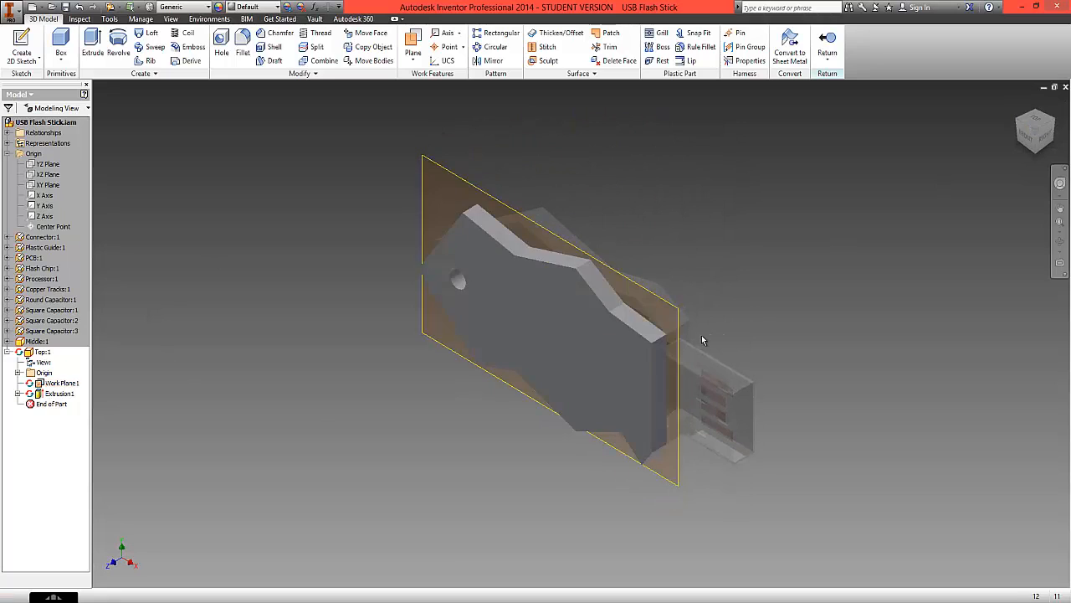
left_click(429, 163)
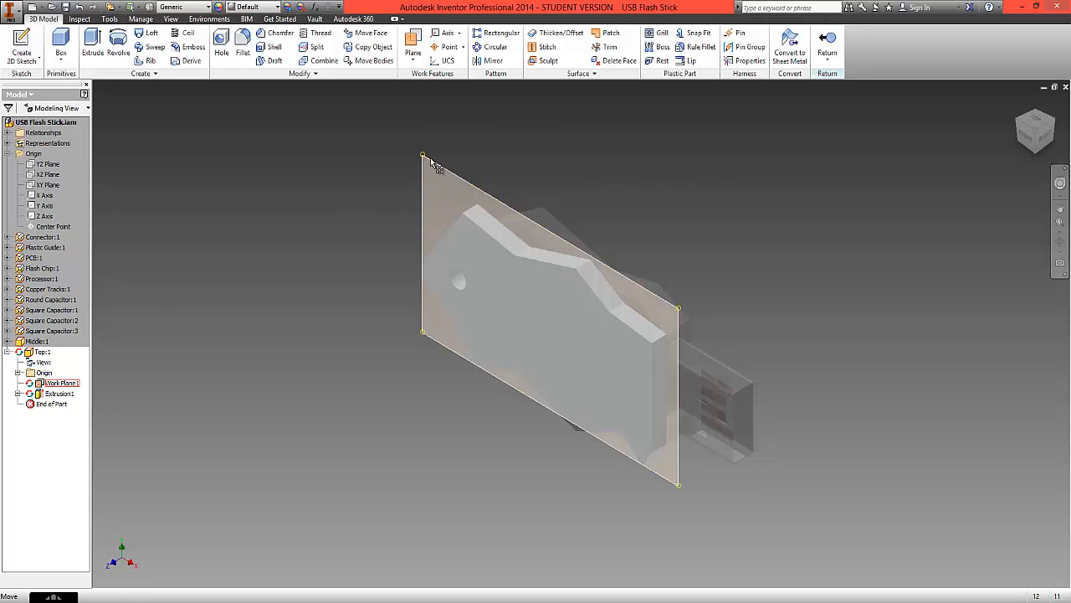
right_click(54, 385)
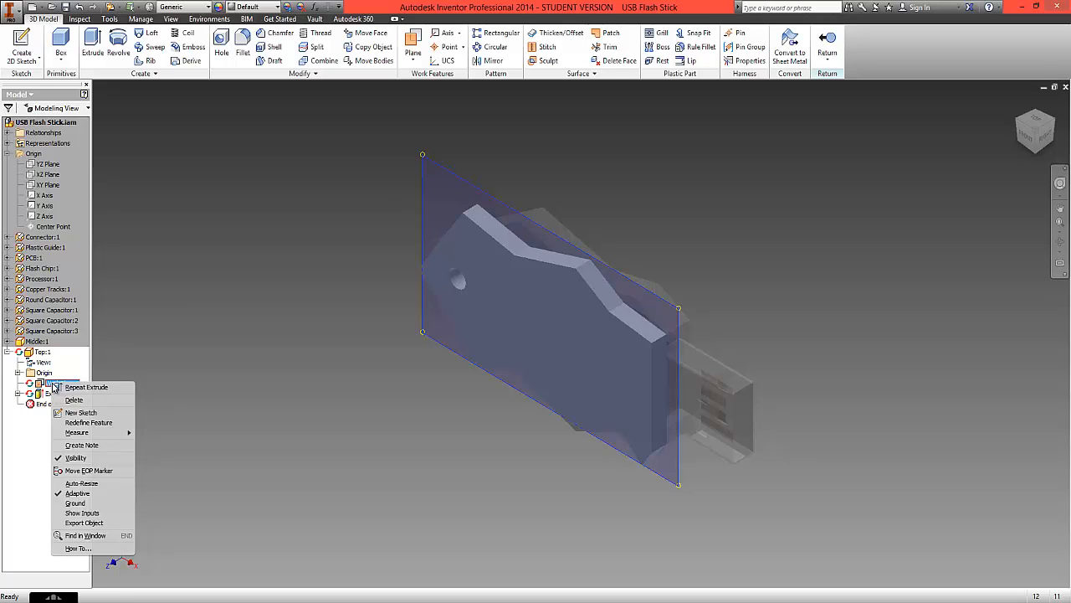
left_click(76, 458)
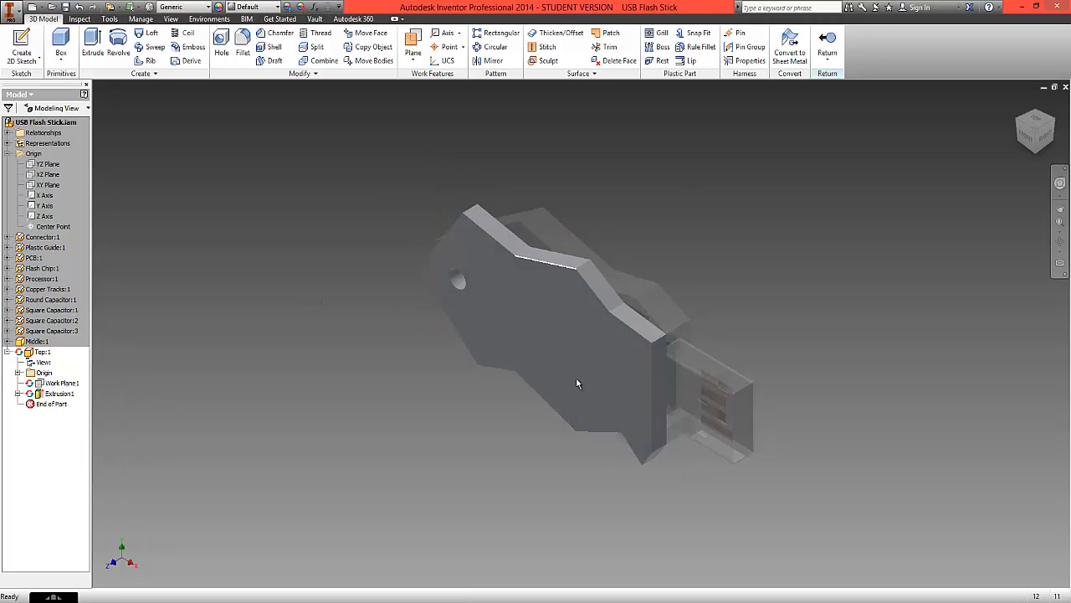
double_click(36, 124)
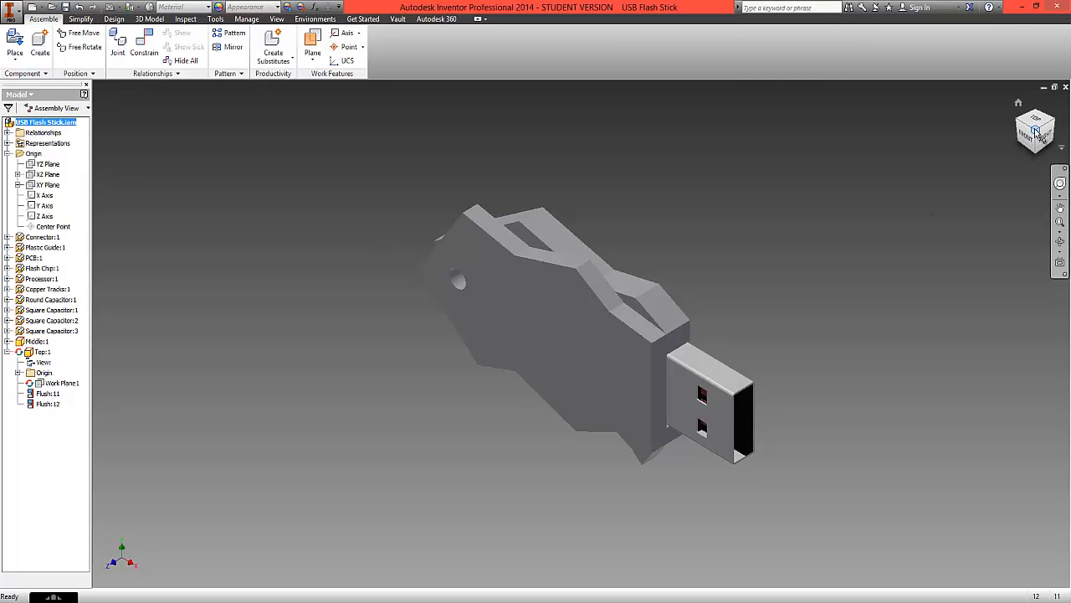
mouse_move(1036, 132)
left_mouse_down()
mouse_move(951, 246)
mouse_move(777, 359)
mouse_move(588, 460)
mouse_move(487, 495)
mouse_move(486, 507)
mouse_move(495, 460)
mouse_move(645, 148)
mouse_move(548, 134)
mouse_move(555, 147)
left_mouse_up()
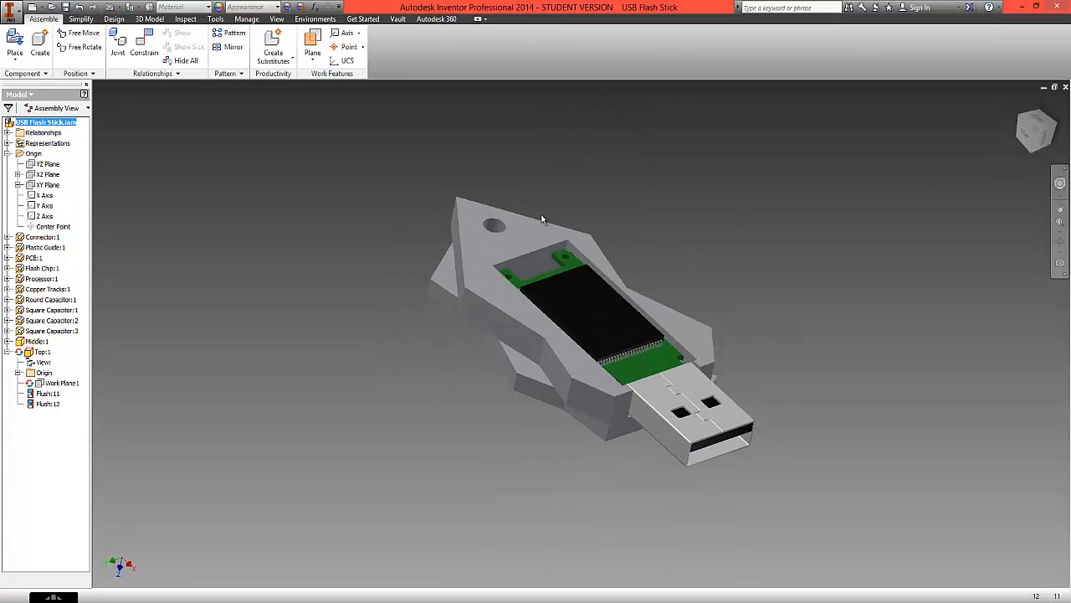